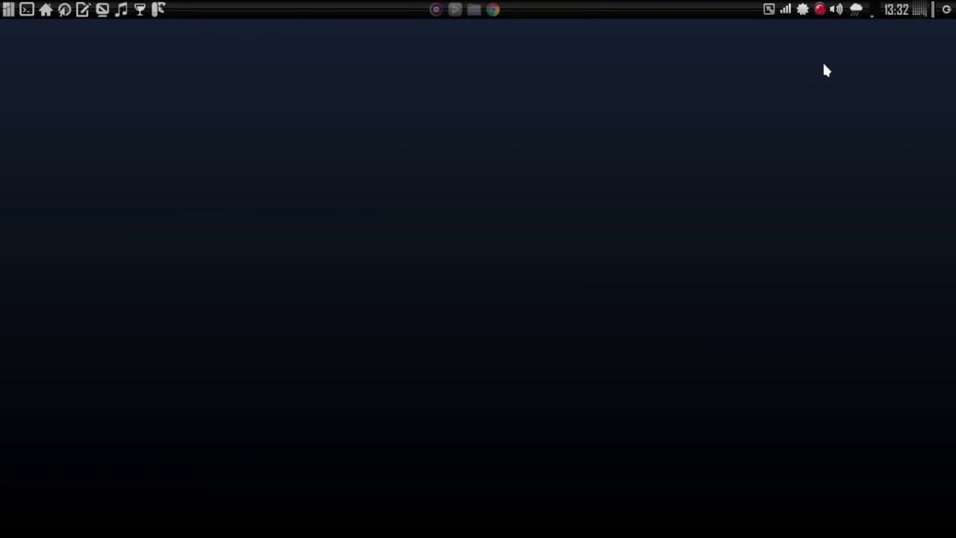
# Step: Launch the volume control by running pavucontrol in a terminal, and move its window to the middle of the screen
pyautogui.rightClick(836, 11)
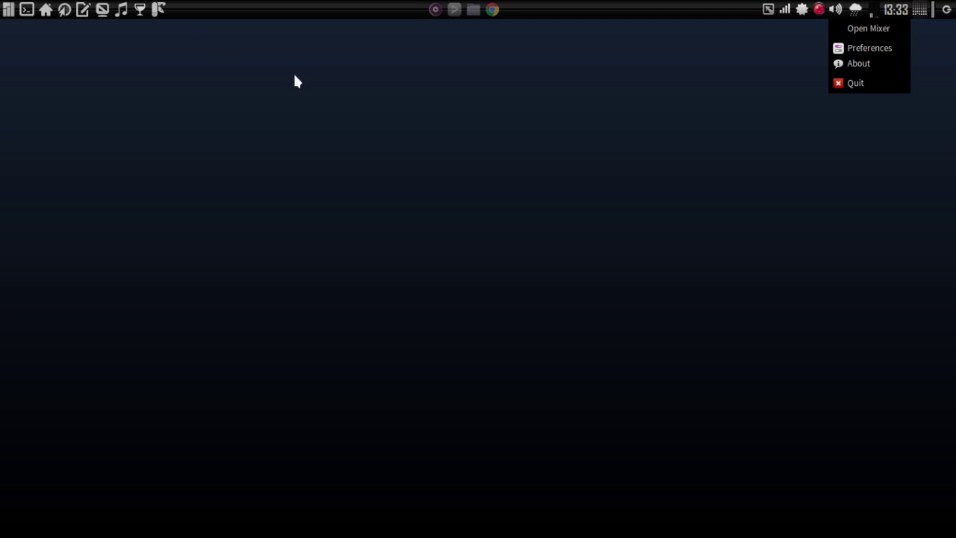
pyautogui.click(25, 12)
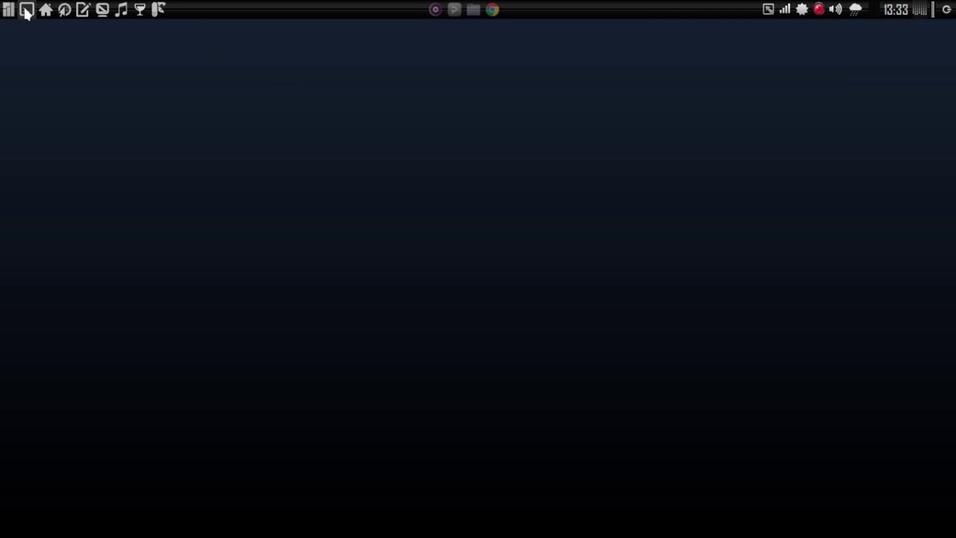
pyautogui.click(25, 12)
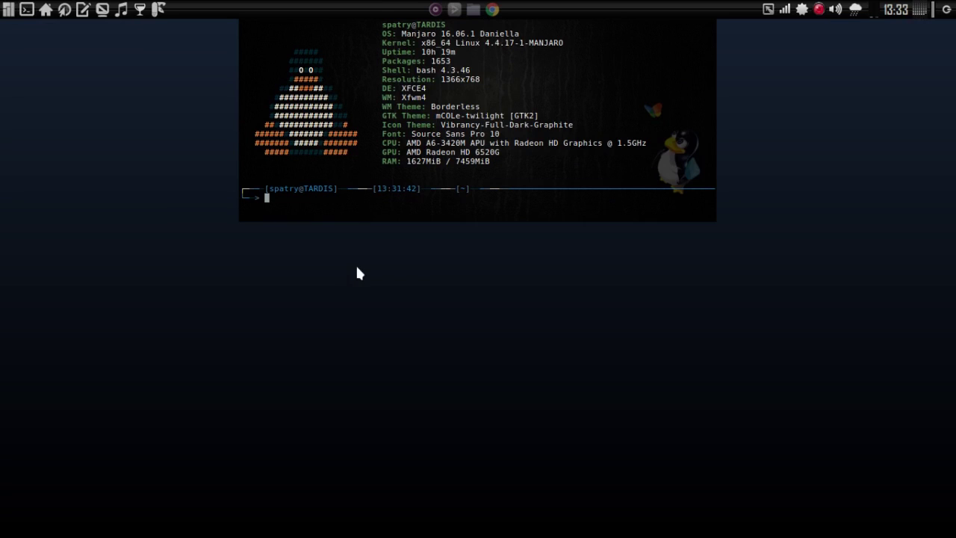
pyautogui.write('pavucontrol')
pyautogui.press('Return')
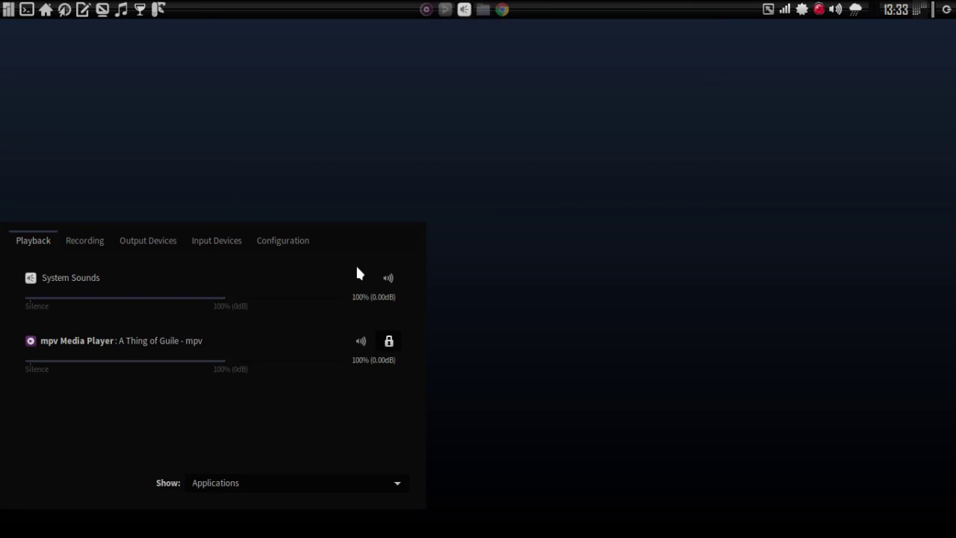
pyautogui.moveTo(200, 417); pyautogui.dragTo(467, 297)
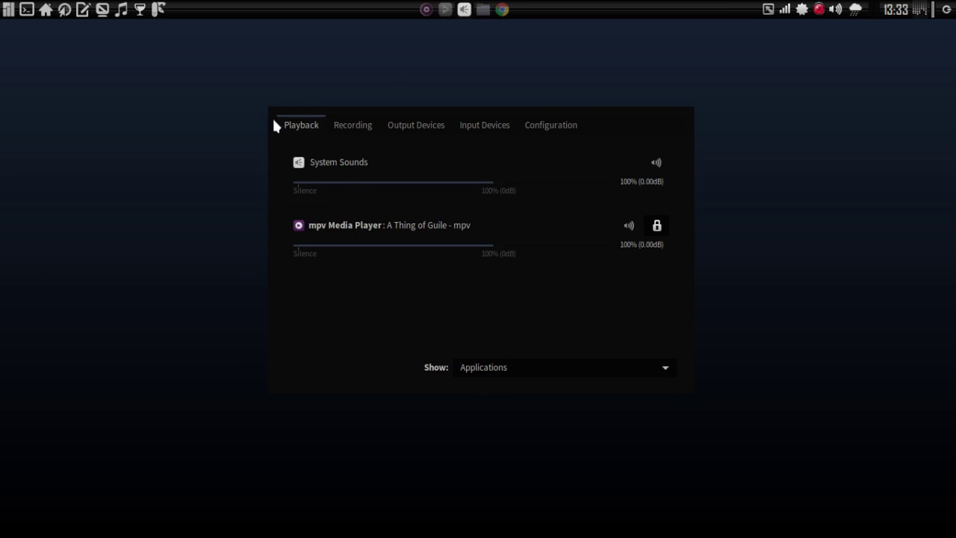
# Step: Play the Angry (longer) soundboard clip in Chrome, start the Smuggler's Gambit track in Deadbeef, and return to the volume control
pyautogui.click(499, 11)
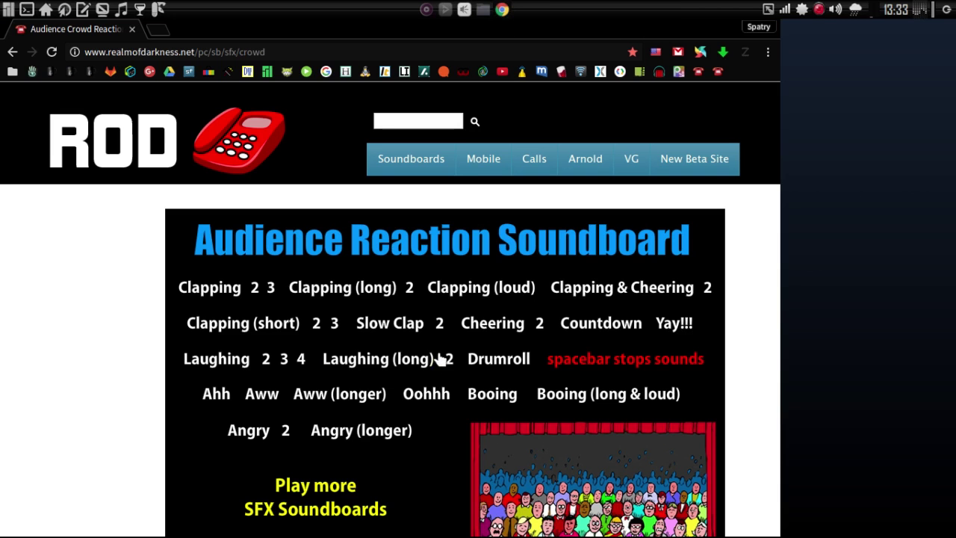
pyautogui.click(364, 438)
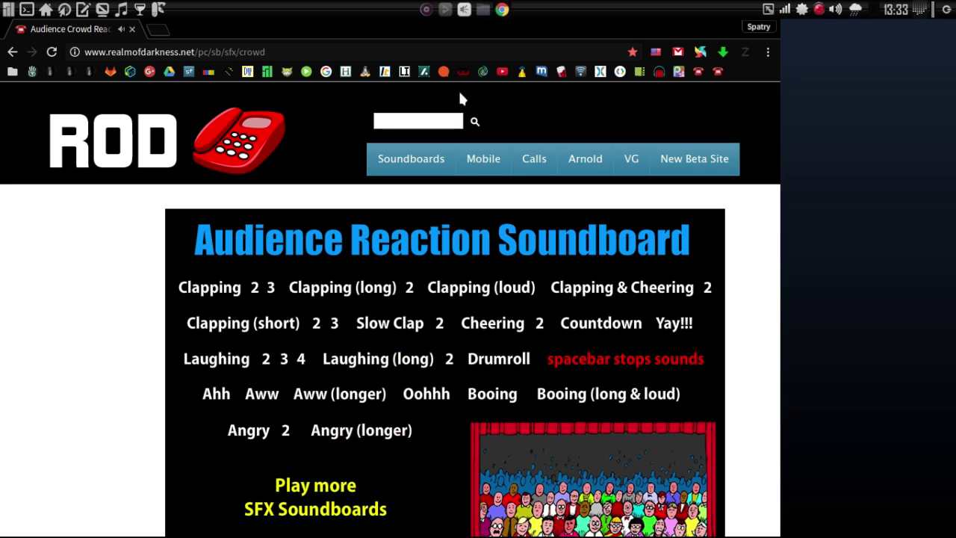
pyautogui.click(445, 12)
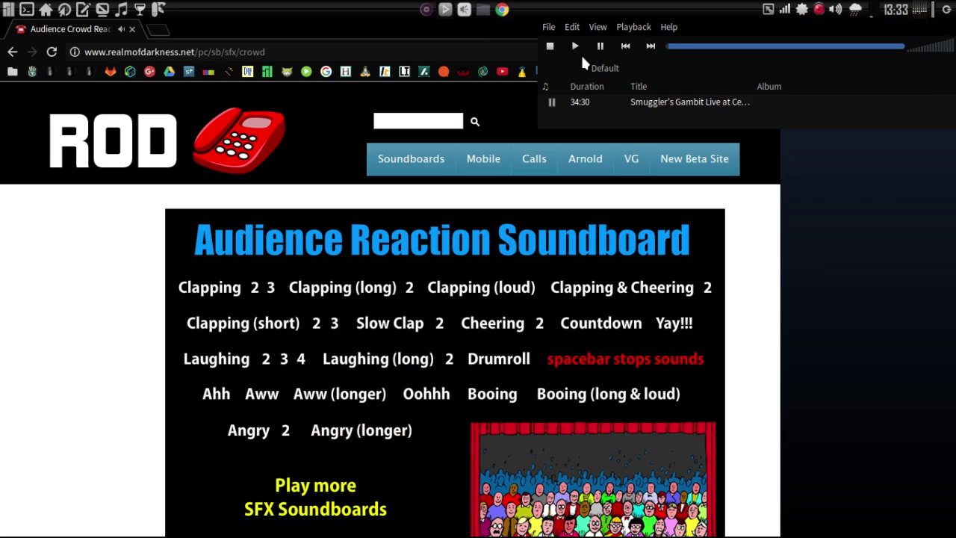
pyautogui.click(576, 46)
pyautogui.click(464, 9)
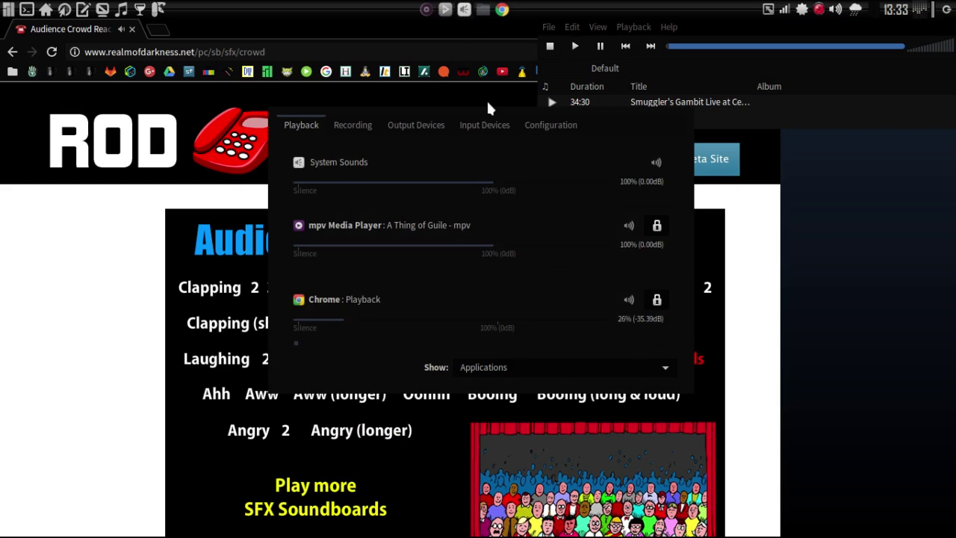
# Step: Replay the Angry (longer) clip in Chrome and set Chrome's playback volume to 15% in the volume control
pyautogui.scroll(-2, 676, 234)
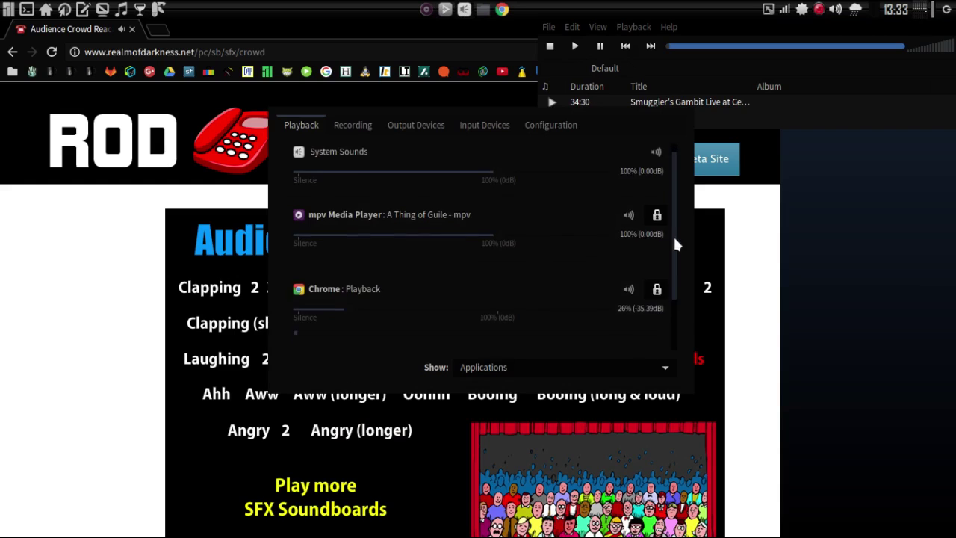
pyautogui.scroll(-2, 679, 275)
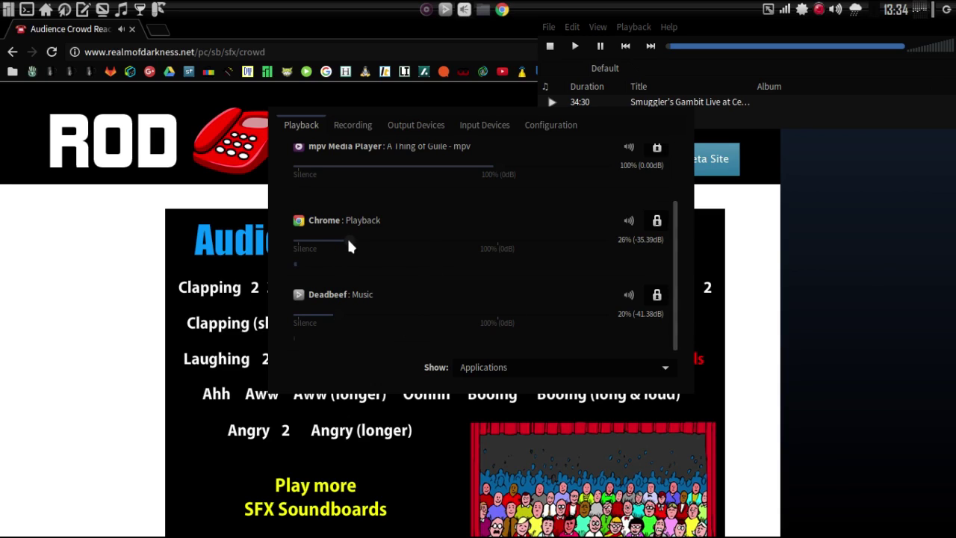
pyautogui.moveTo(347, 246)
pyautogui.mouseDown()
pyautogui.moveTo(331, 246)
pyautogui.moveTo(344, 248)
pyautogui.mouseUp()
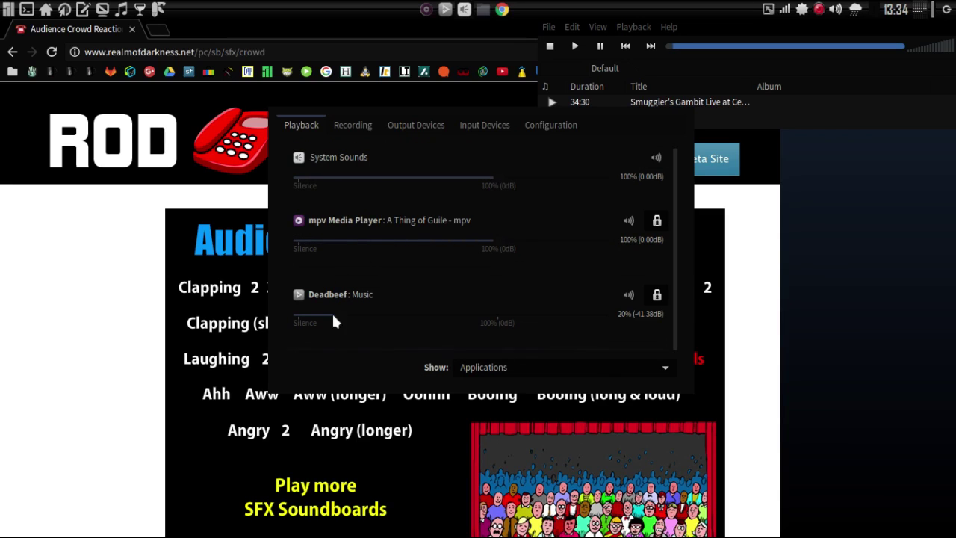
pyautogui.click(349, 436)
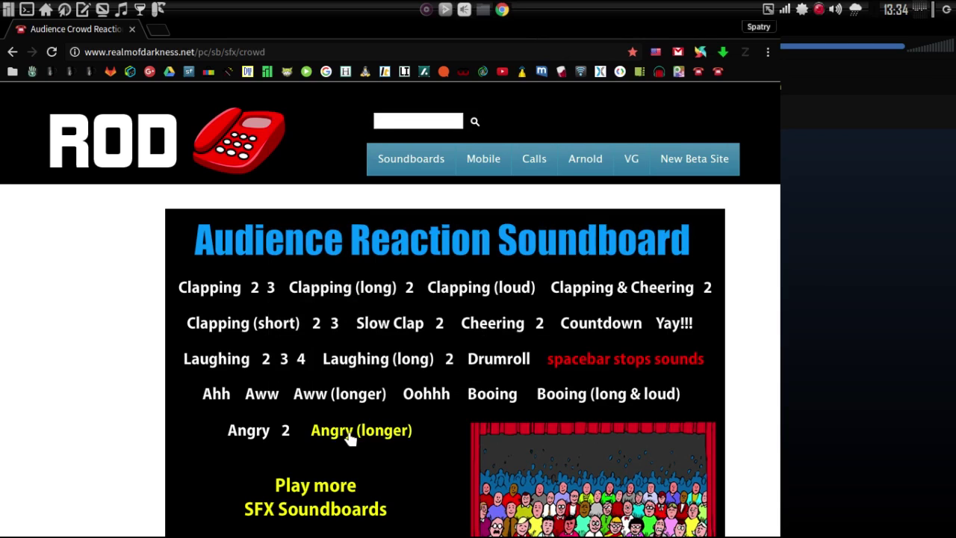
pyautogui.click(462, 11)
pyautogui.scroll(-2, 438, 257)
pyautogui.scroll(-4, 439, 260)
pyautogui.moveTo(677, 261); pyautogui.dragTo(672, 335)
pyautogui.moveTo(344, 320)
pyautogui.mouseDown()
pyautogui.moveTo(411, 324)
pyautogui.moveTo(329, 316)
pyautogui.mouseUp()
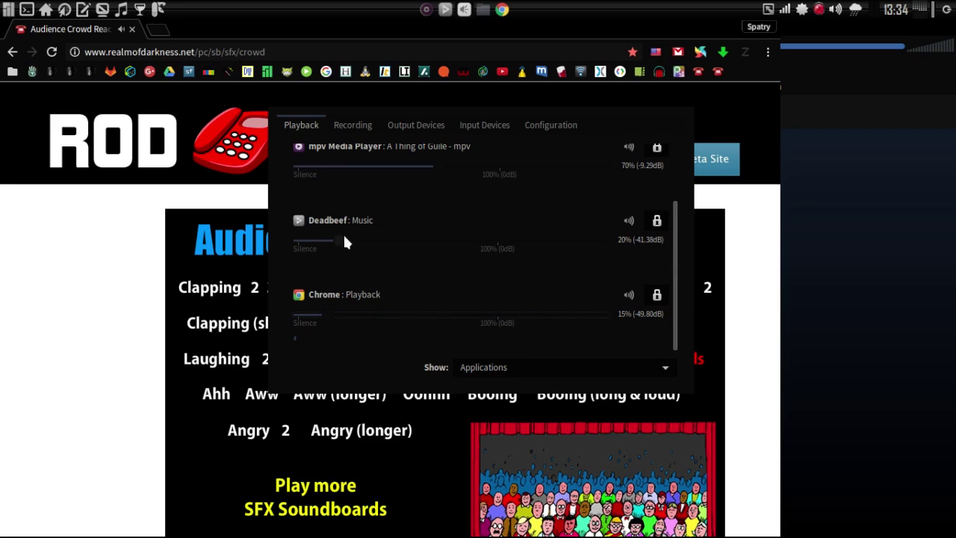
# Step: Start the Deadbeef track again and set Deadbeef's playback volume to 14% in the volume control
pyautogui.click(836, 84)
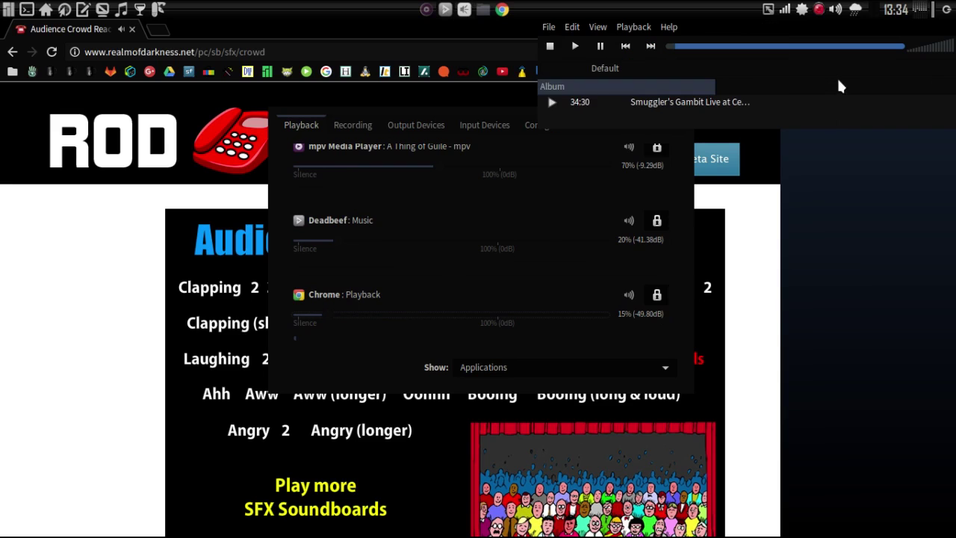
pyautogui.click(575, 47)
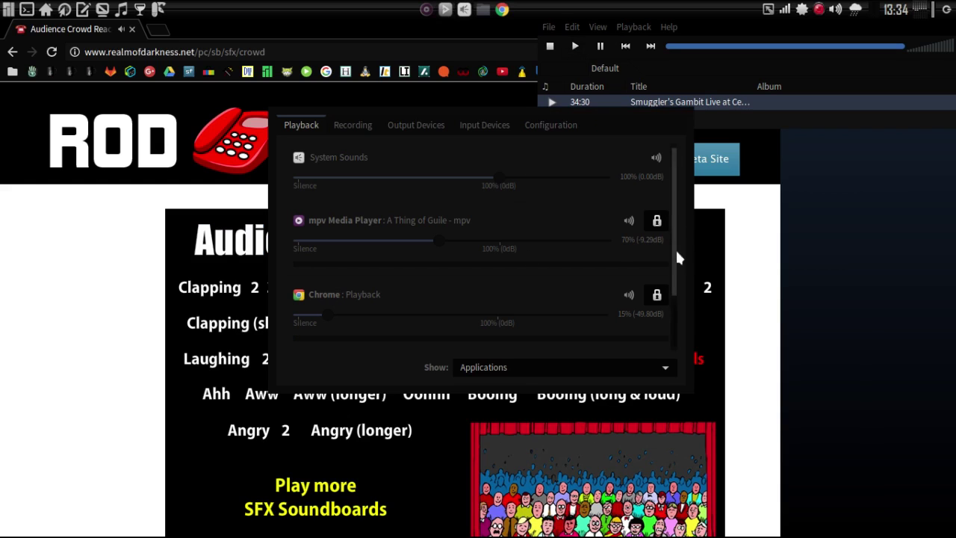
pyautogui.moveTo(678, 241); pyautogui.dragTo(678, 311)
pyautogui.moveTo(337, 320)
pyautogui.mouseDown()
pyautogui.moveTo(407, 322)
pyautogui.moveTo(328, 320)
pyautogui.mouseUp()
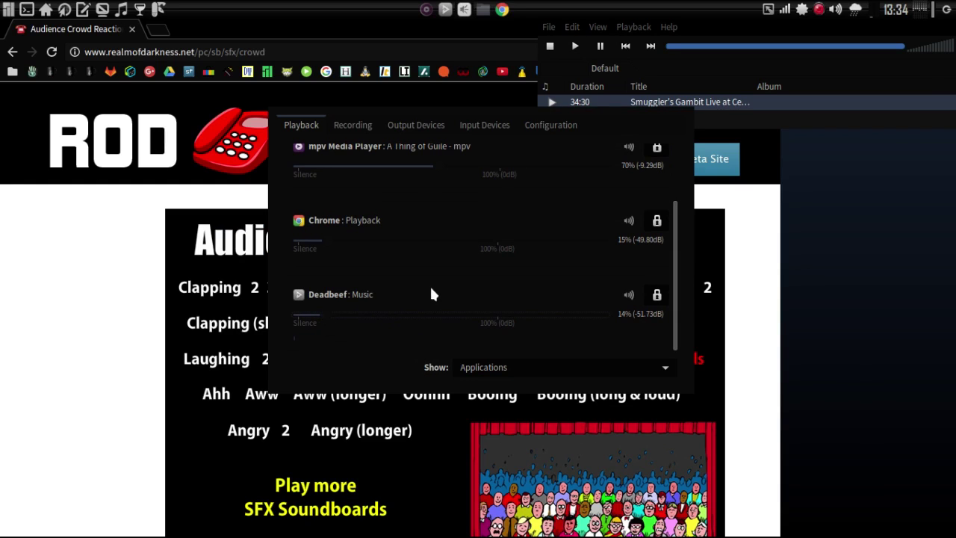
pyautogui.scroll(2, 429, 295)
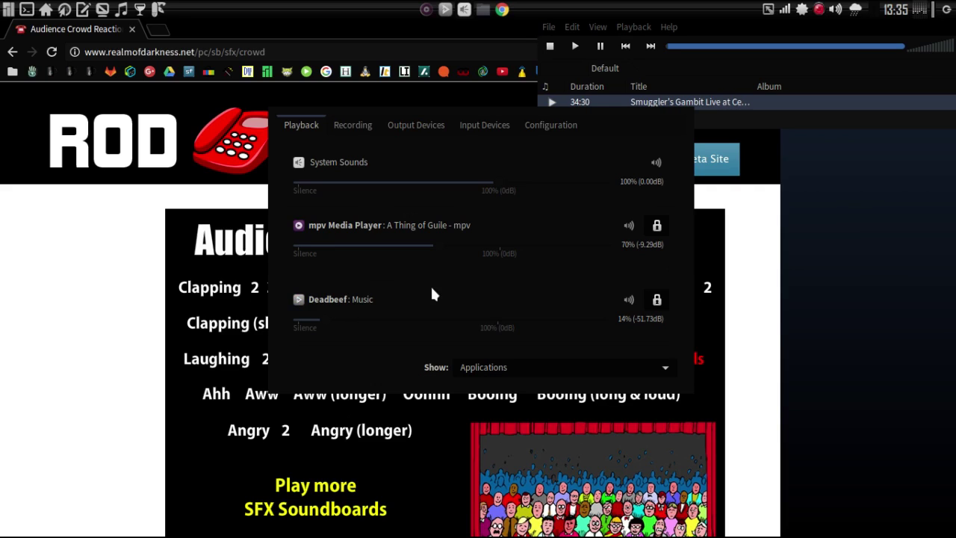
# Step: Show the volume control's recording streams and minimize the Chrome and Deadbeef windows
pyautogui.click(357, 133)
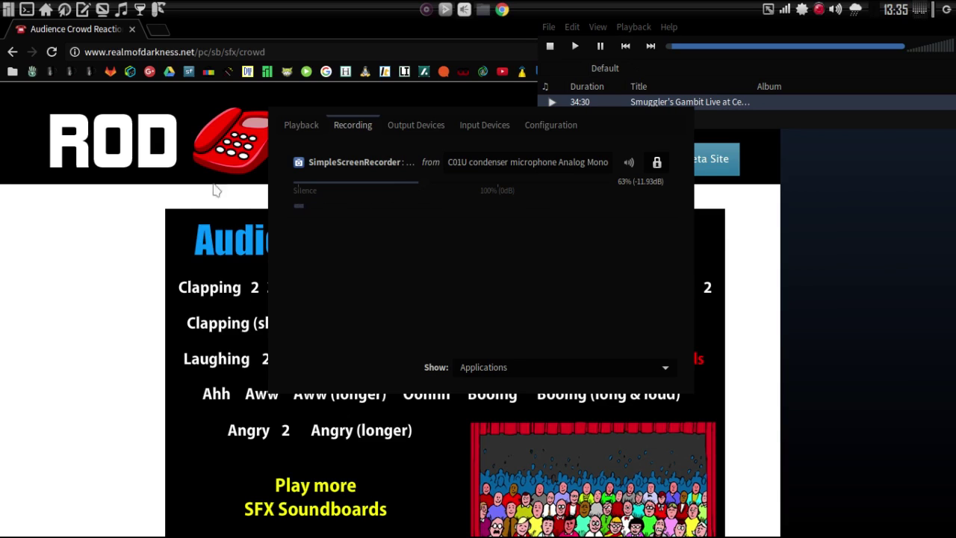
pyautogui.click(502, 10)
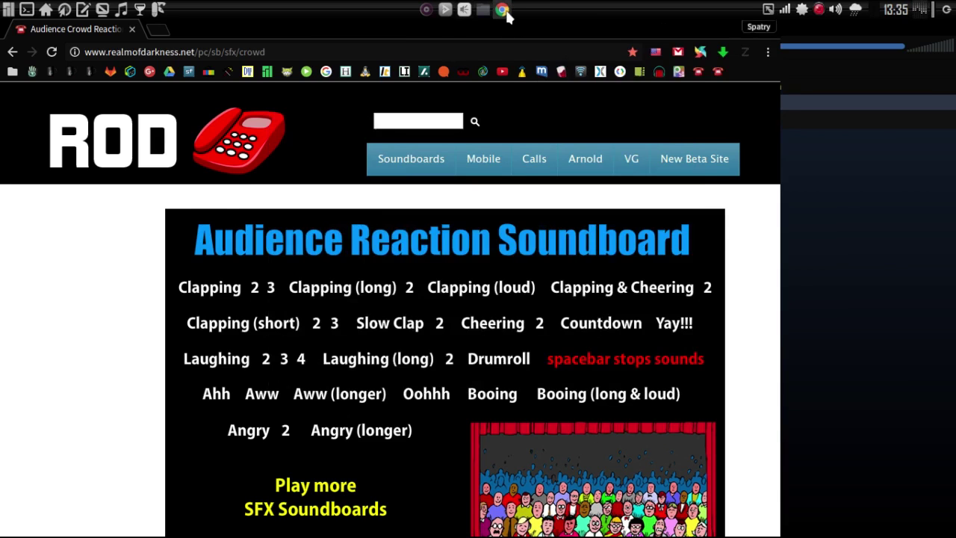
pyautogui.click(503, 10)
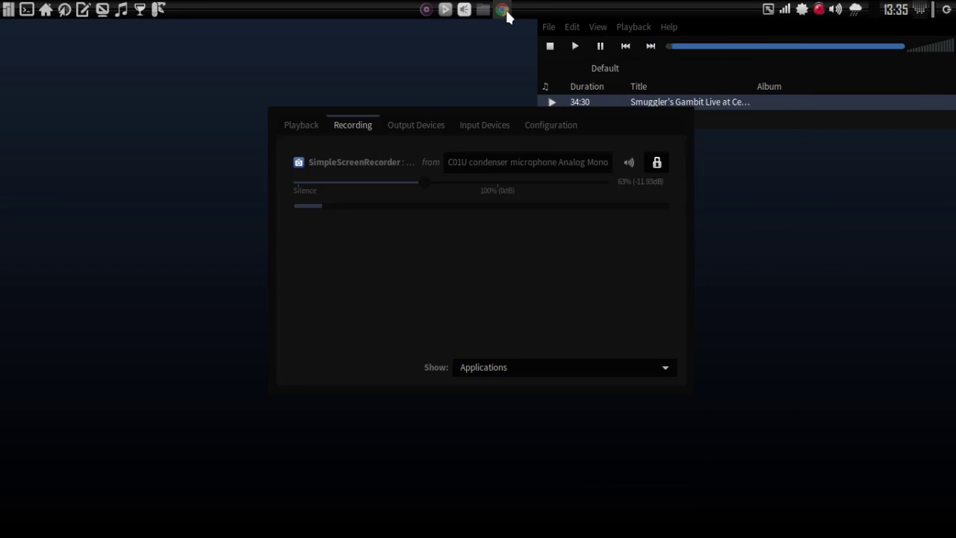
pyautogui.click(444, 10)
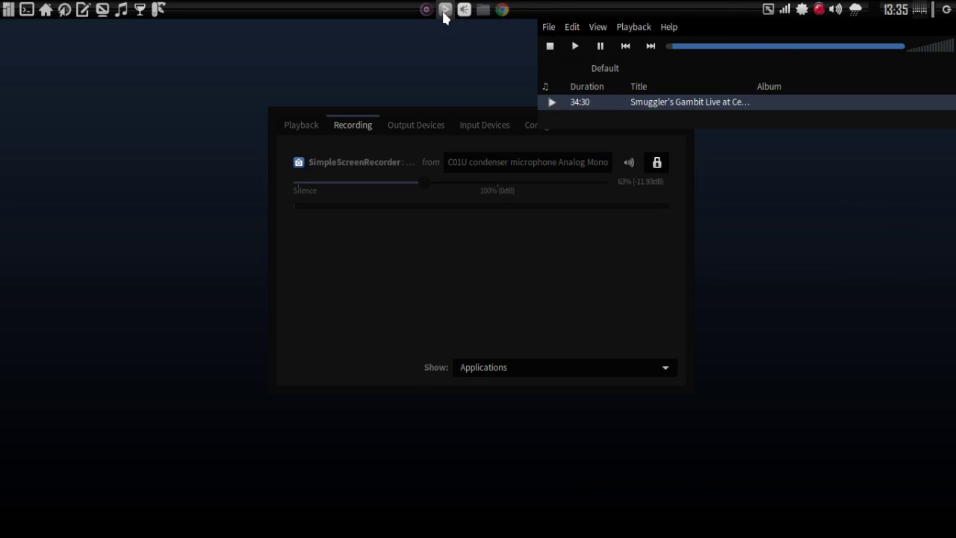
pyautogui.click(444, 10)
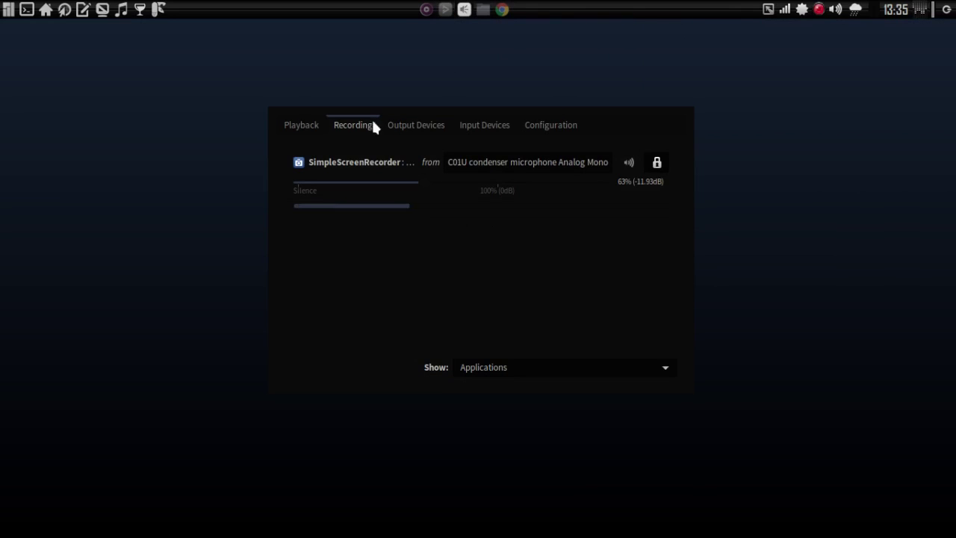
# Step: Set the port of the Built-in Audio Analog Stereo output device to Speakers
pyautogui.click(407, 124)
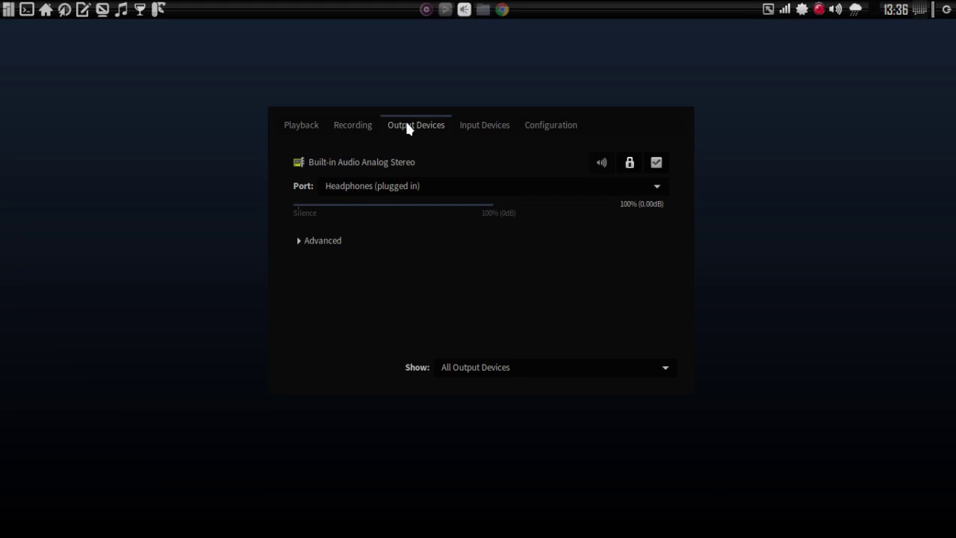
pyautogui.click(656, 189)
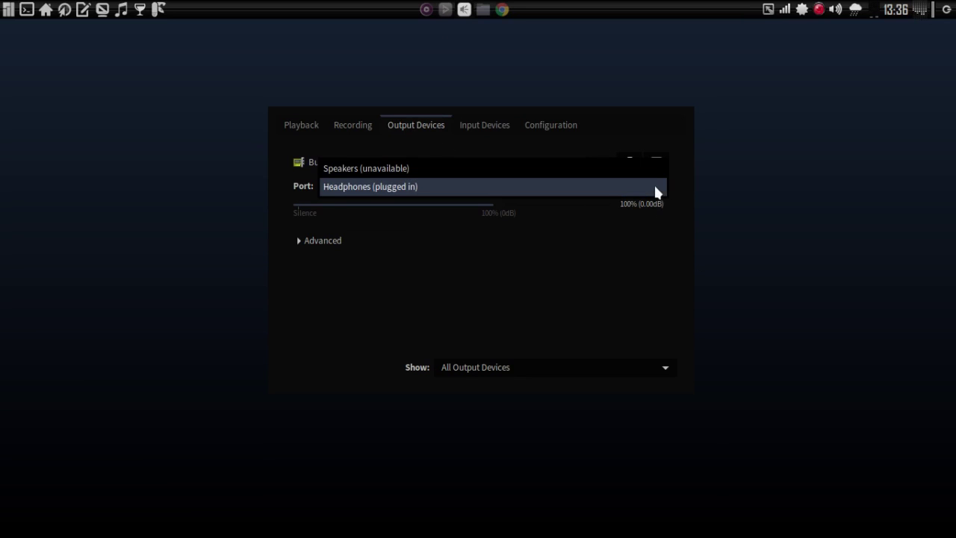
pyautogui.click(409, 170)
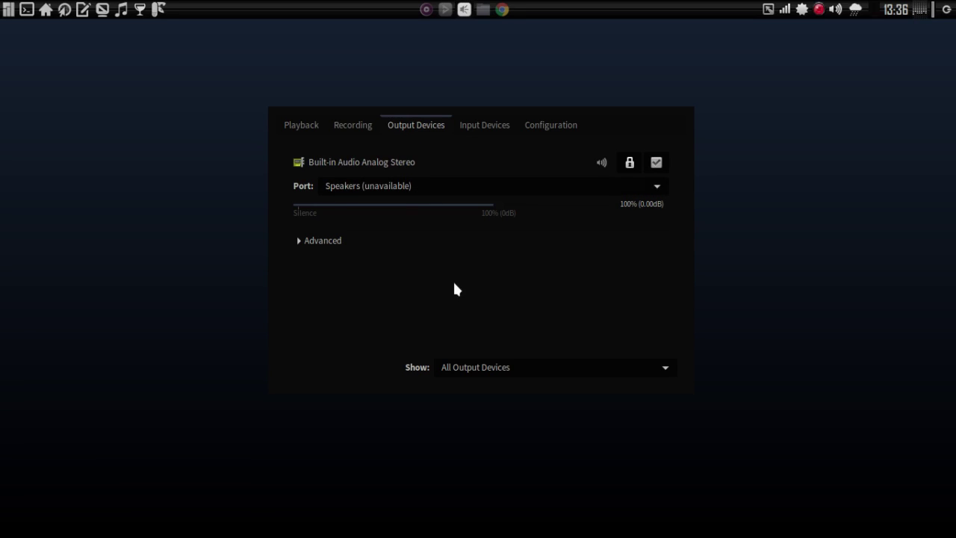
# Step: Mute the Built-in Audio Analog Stereo input device, which uses the Internal Microphone port
pyautogui.click(487, 125)
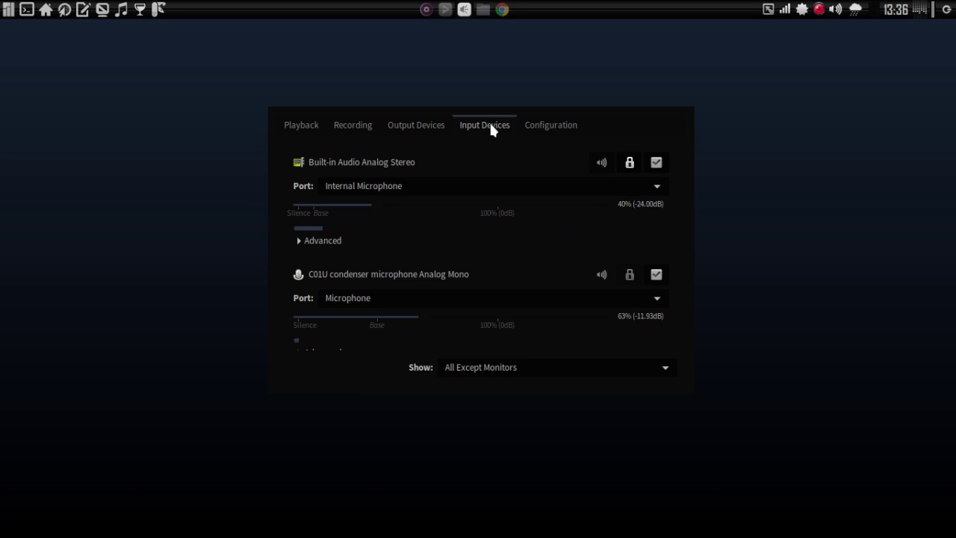
pyautogui.click(601, 162)
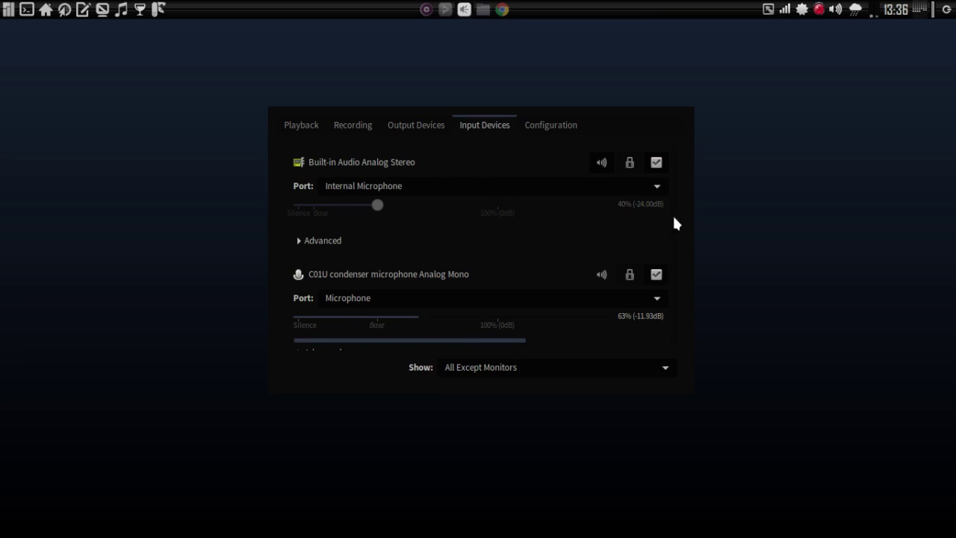
# Step: Show the advanced latency offset setting of the C01U condenser microphone among the input devices
pyautogui.moveTo(675, 211); pyautogui.dragTo(686, 251)
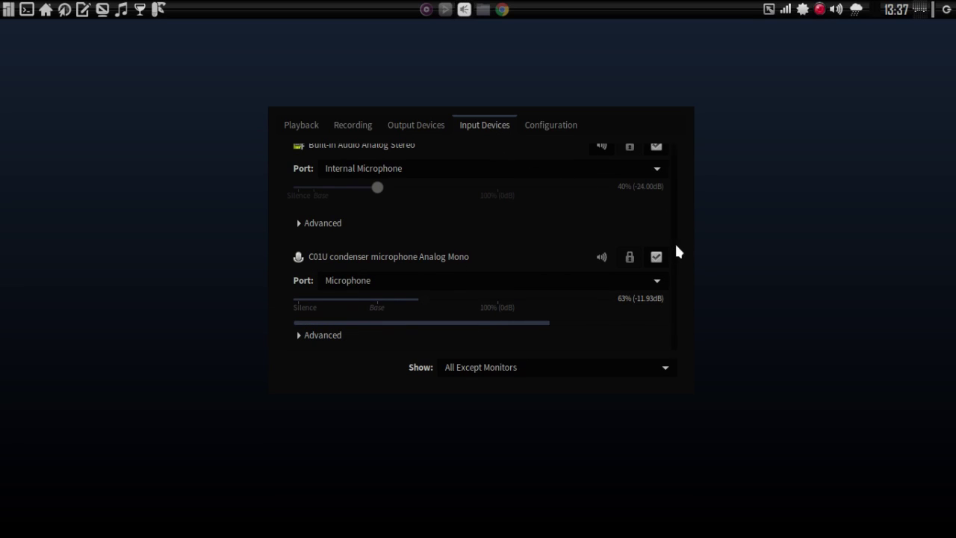
pyautogui.moveTo(672, 239); pyautogui.dragTo(672, 203)
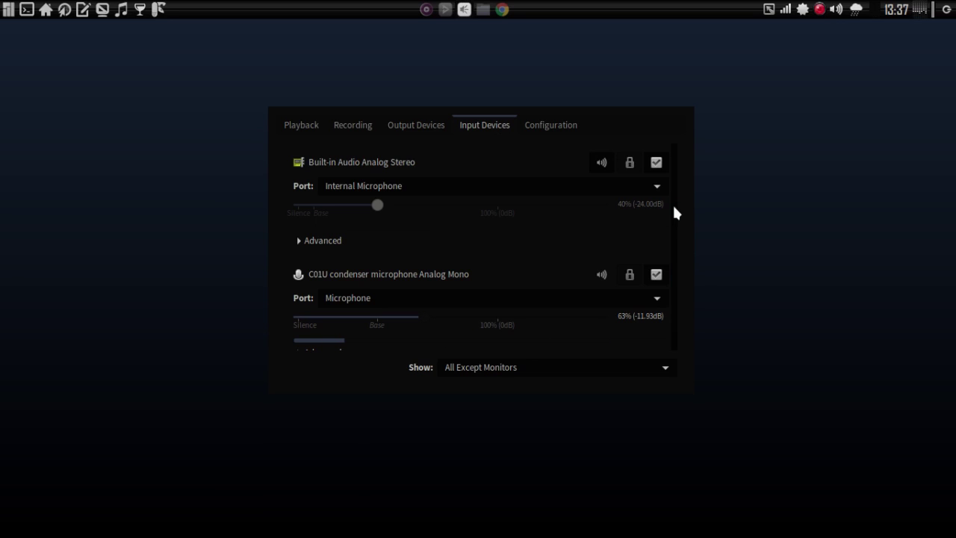
pyautogui.moveTo(674, 208)
pyautogui.mouseDown()
pyautogui.moveTo(671, 238)
pyautogui.moveTo(671, 209)
pyautogui.mouseUp()
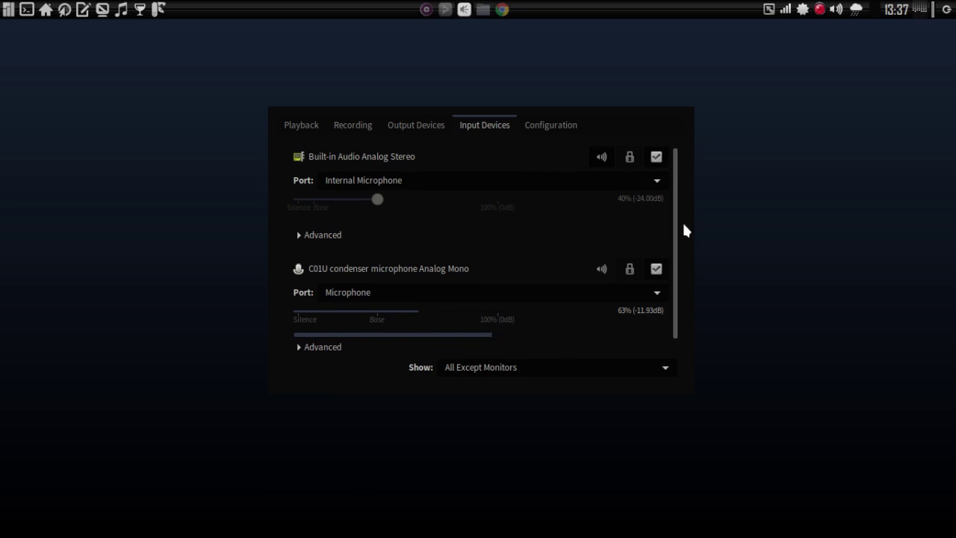
pyautogui.moveTo(675, 222); pyautogui.dragTo(677, 241)
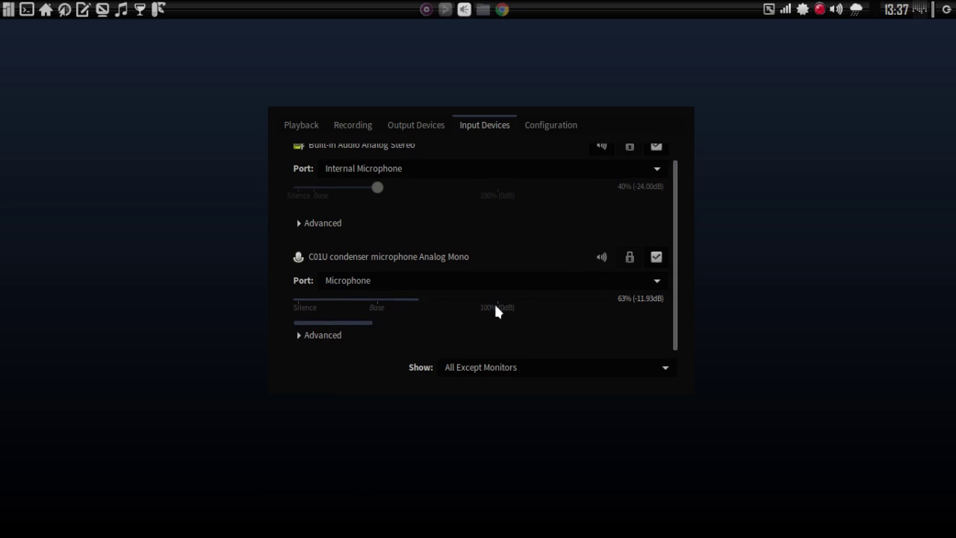
pyautogui.click(298, 335)
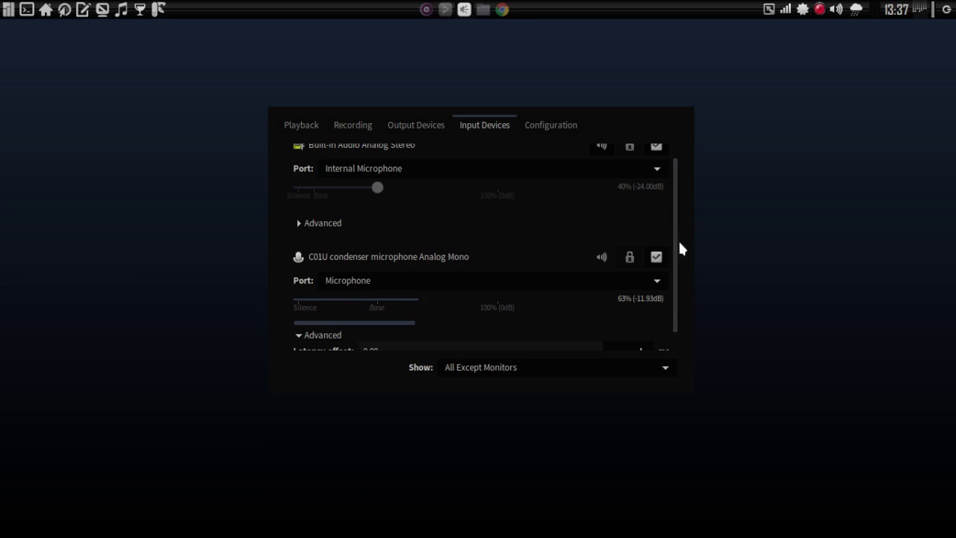
pyautogui.moveTo(674, 255); pyautogui.dragTo(673, 293)
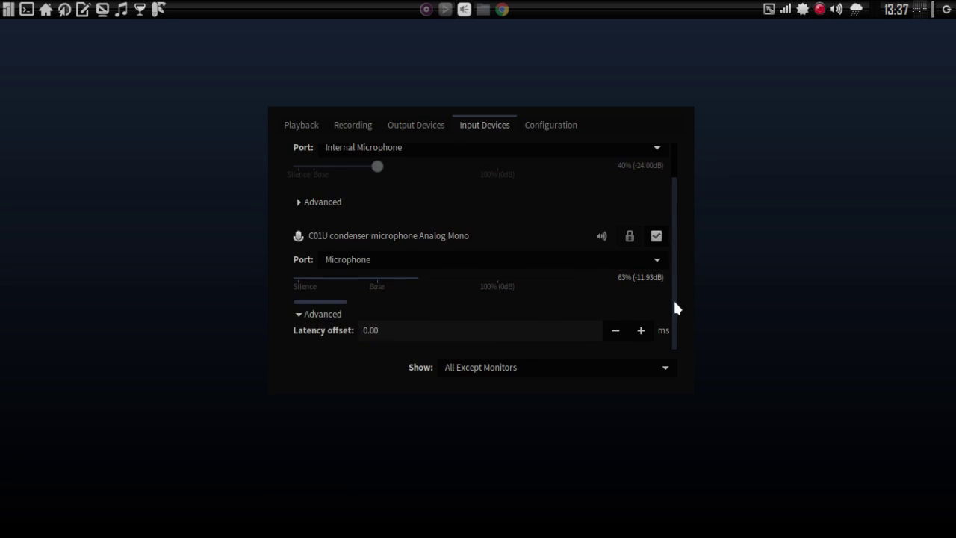
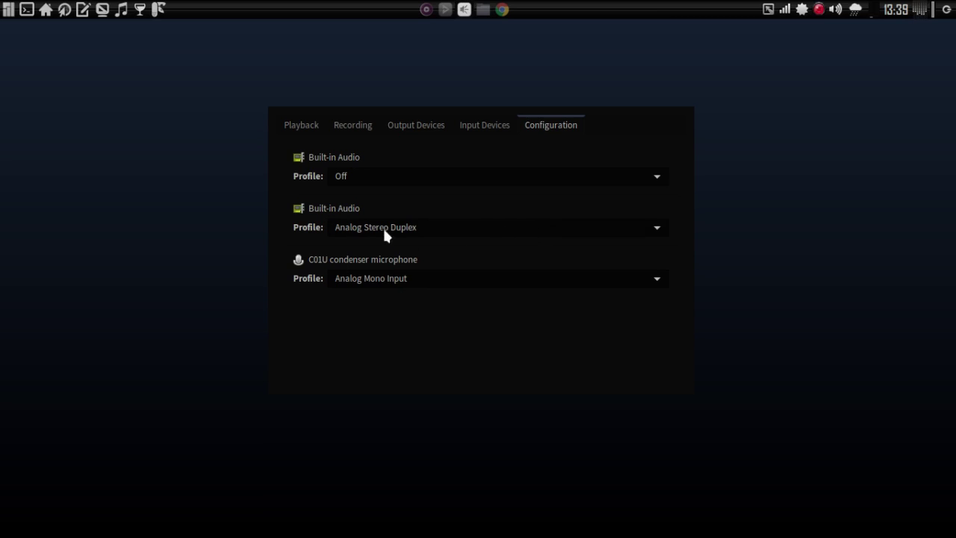
# Step: Review the available profiles of both Built-in Audio devices, keeping Analog Stereo Duplex and Off selected
pyautogui.click(422, 232)
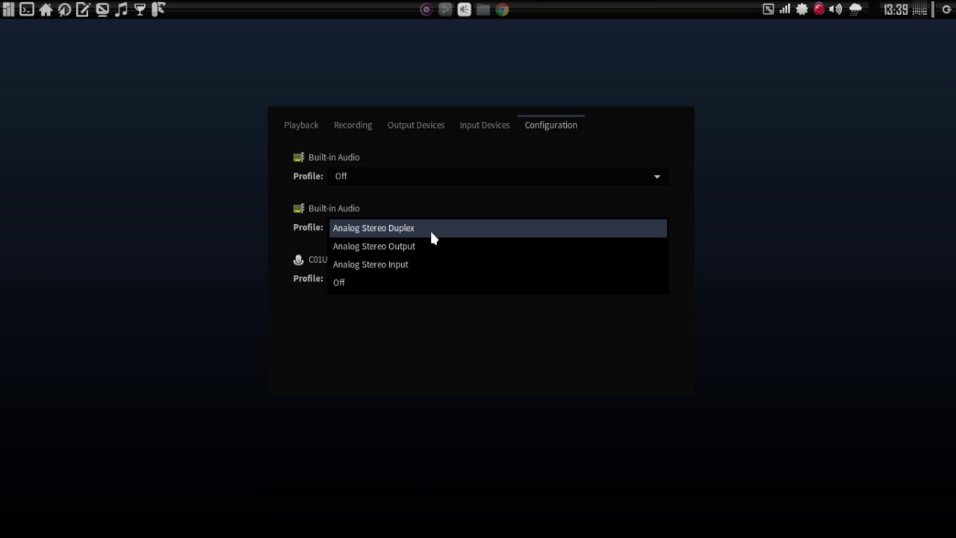
pyautogui.click(431, 230)
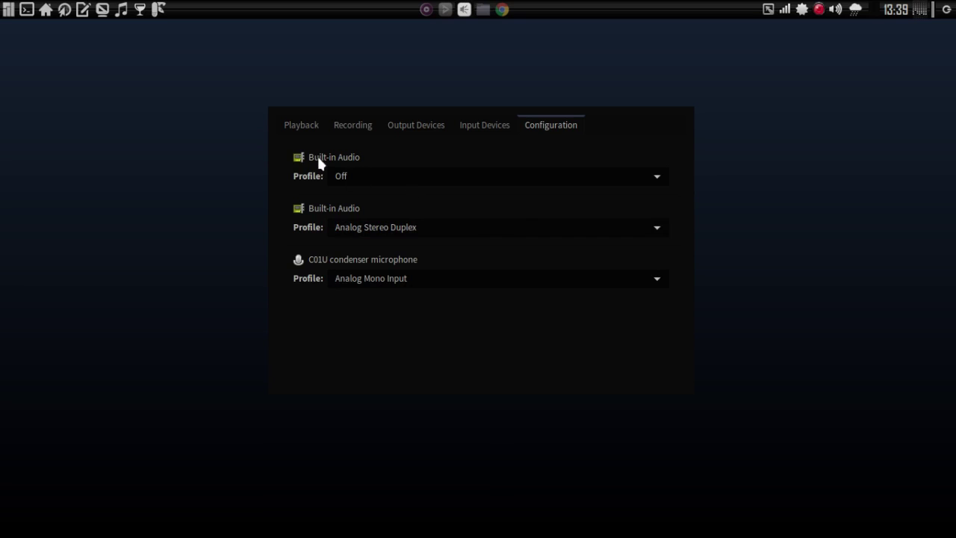
pyautogui.click(387, 179)
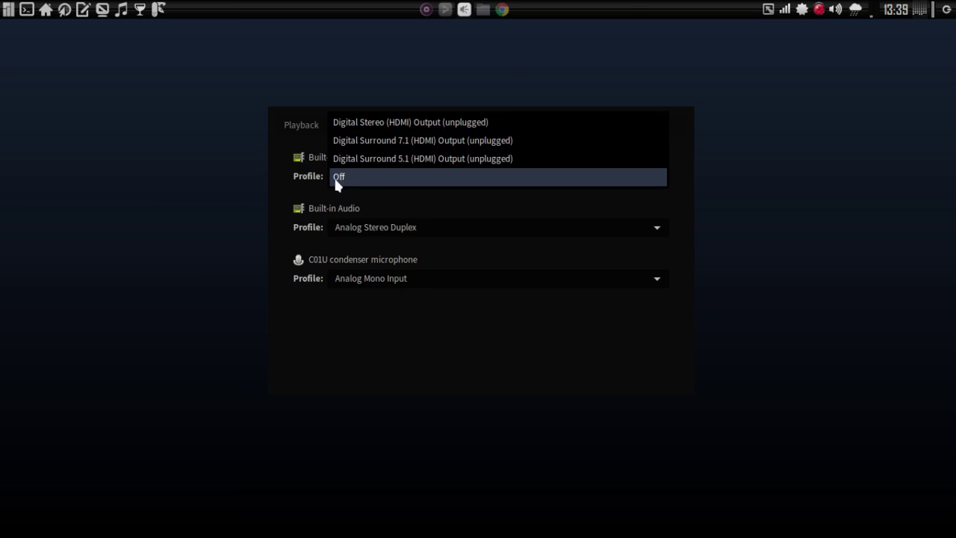
pyautogui.click(279, 181)
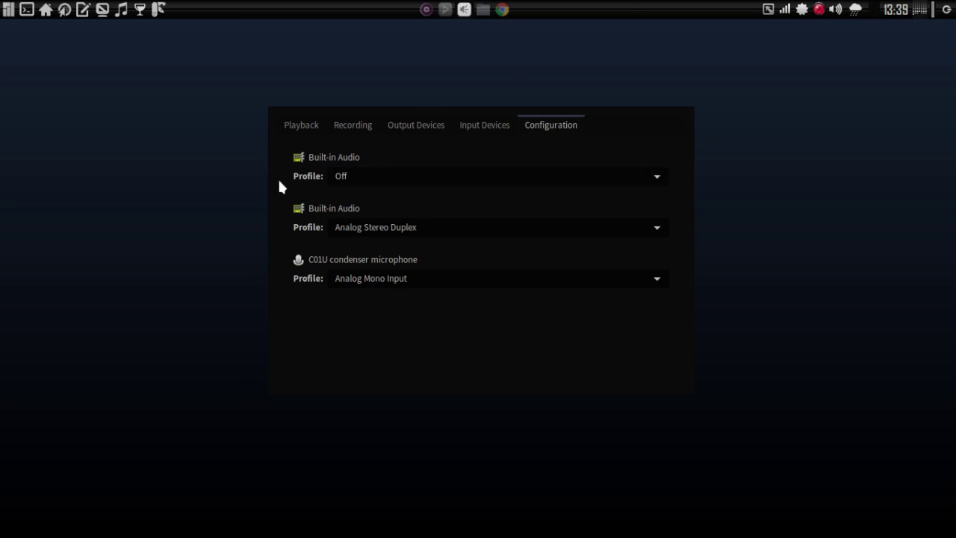
# Step: Review the output device settings, the application playback volumes and the device profile configuration once more
pyautogui.click(404, 123)
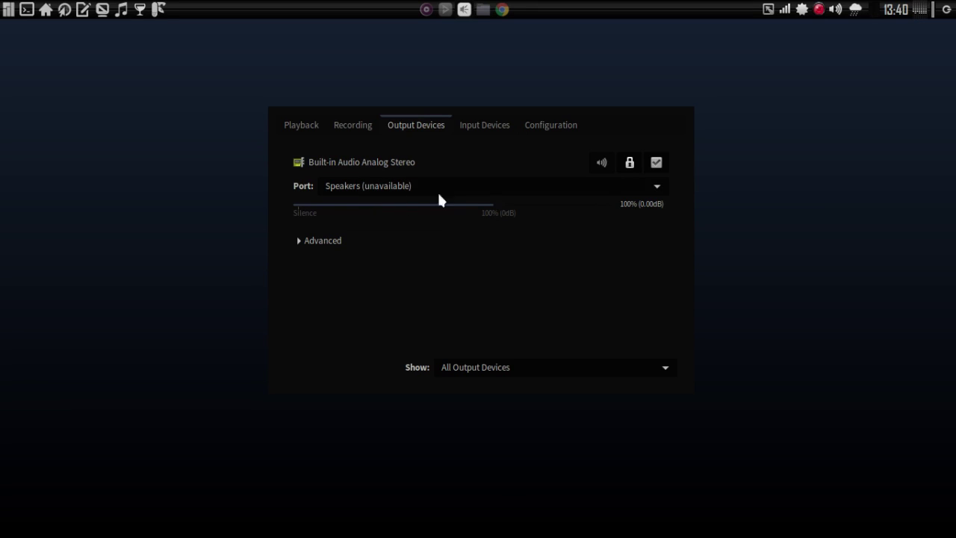
pyautogui.click(303, 132)
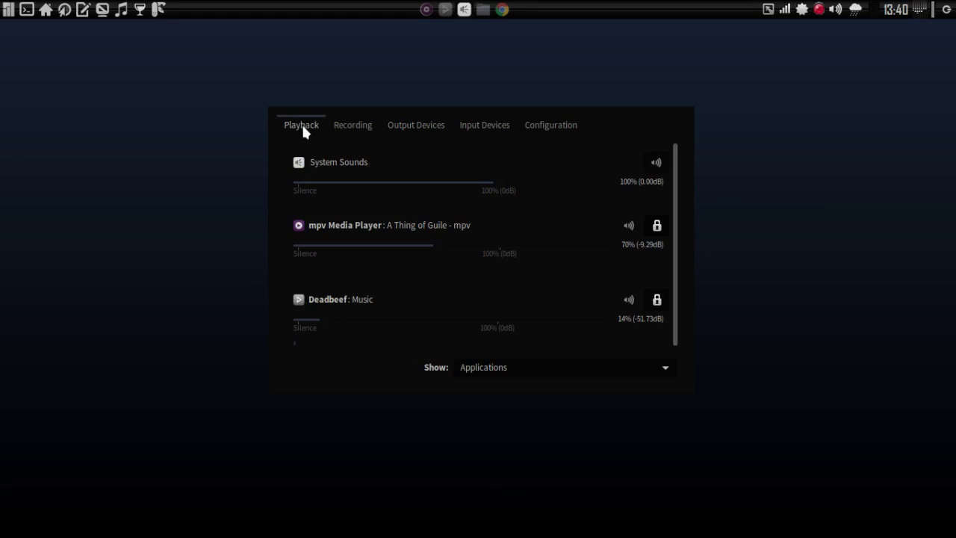
pyautogui.moveTo(674, 165); pyautogui.dragTo(680, 201)
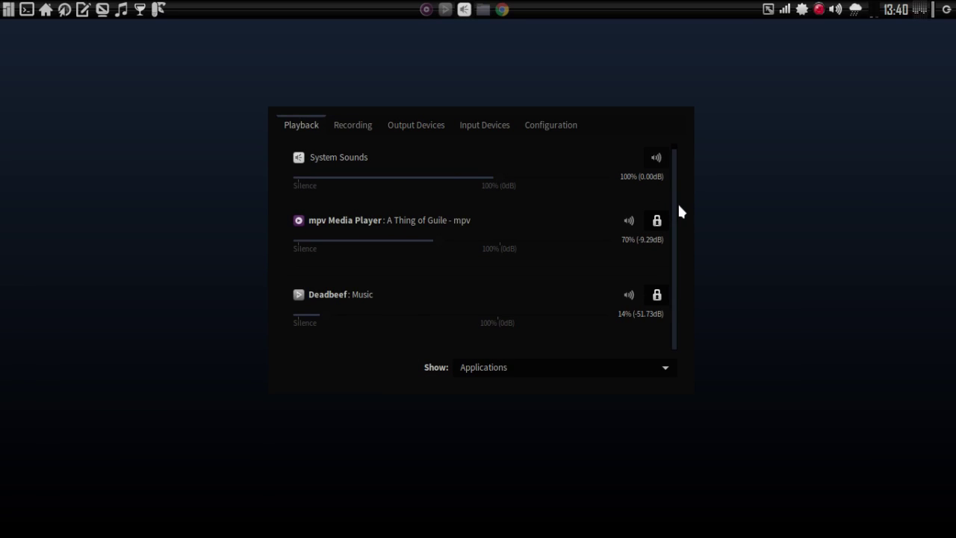
pyautogui.click(543, 127)
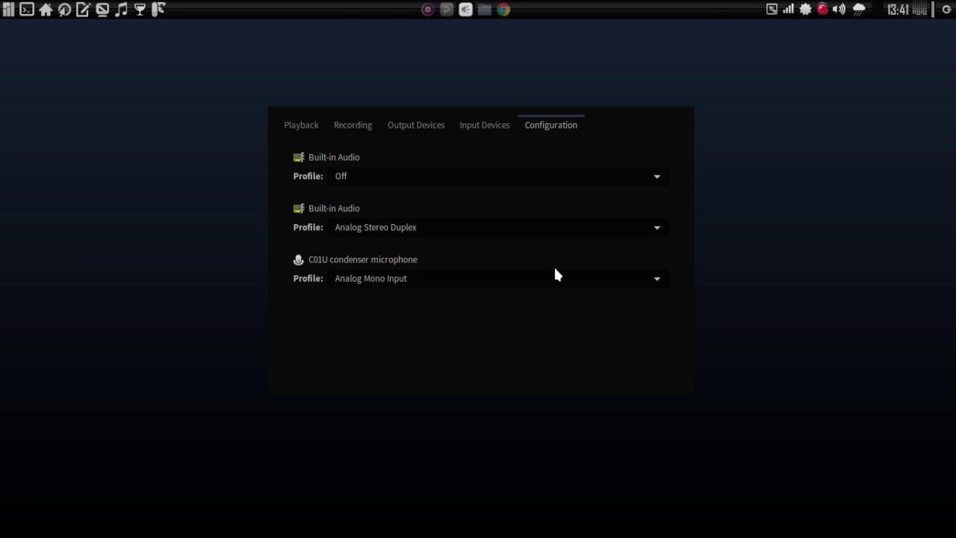
# Step: Switch to the drop-down terminal, terminate the running pavucontrol process and launch alsamixer
pyautogui.press('F12')
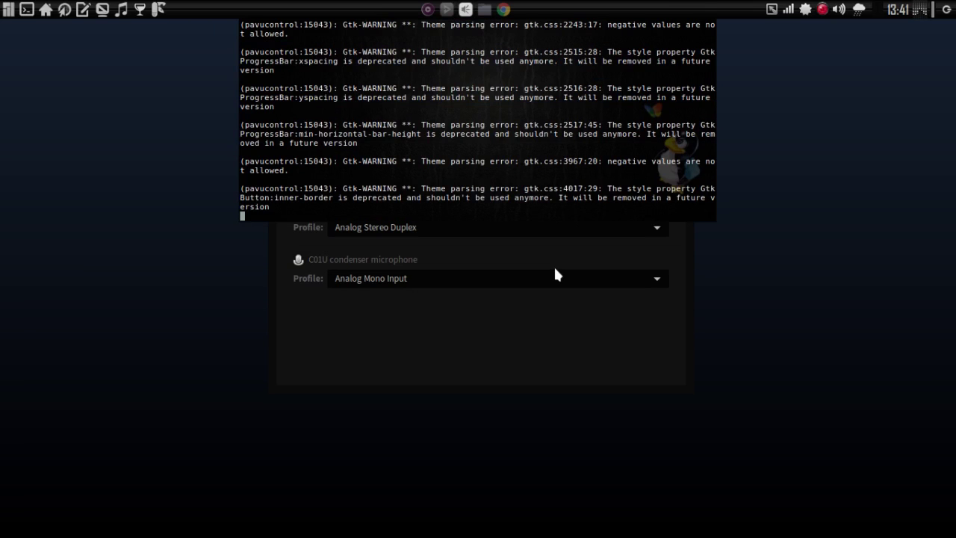
pyautogui.hotkey('ctrl', 'c')
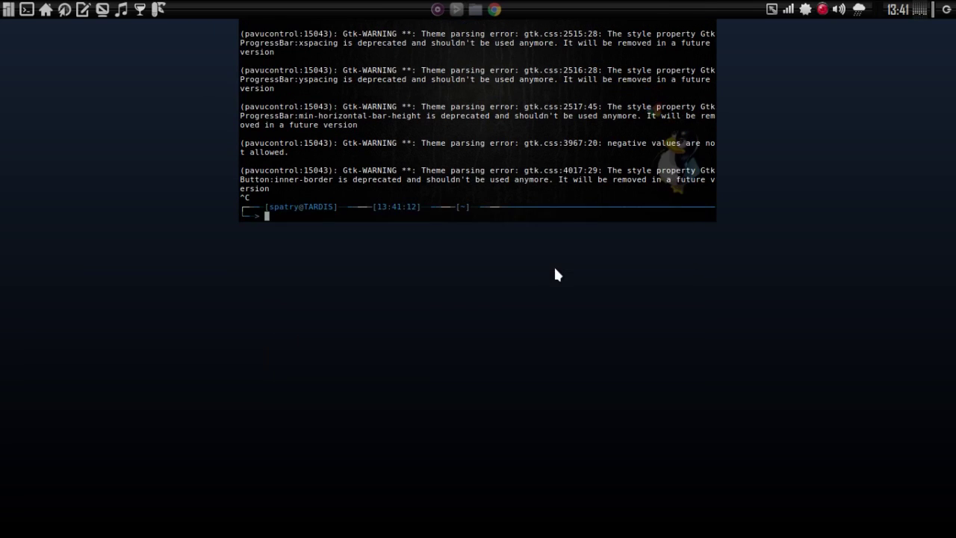
pyautogui.write('alsamixer')
pyautogui.press('Return')
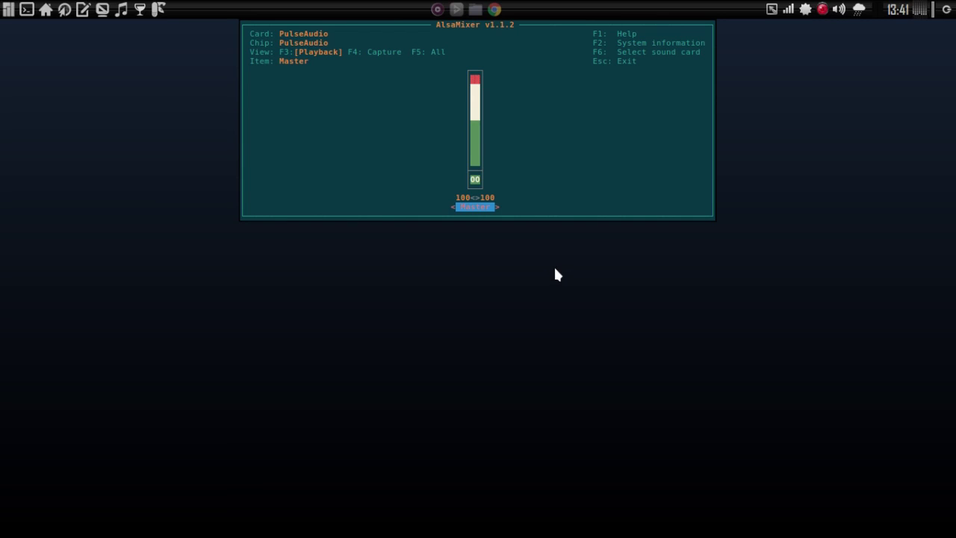
# Step: Display all AlsaMixer controls, switch the sound card to Samson C01U, and close the mixer
pyautogui.press('F5')
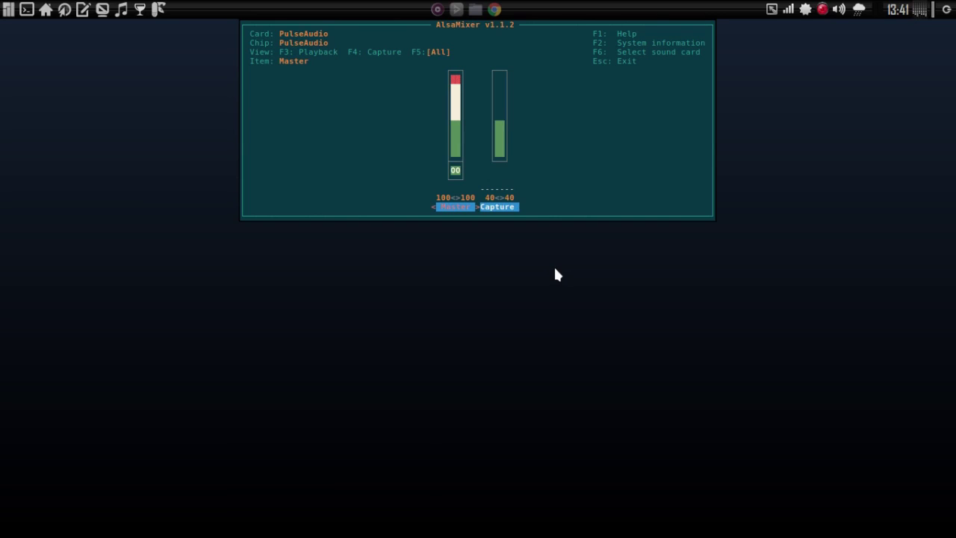
pyautogui.press('F6')
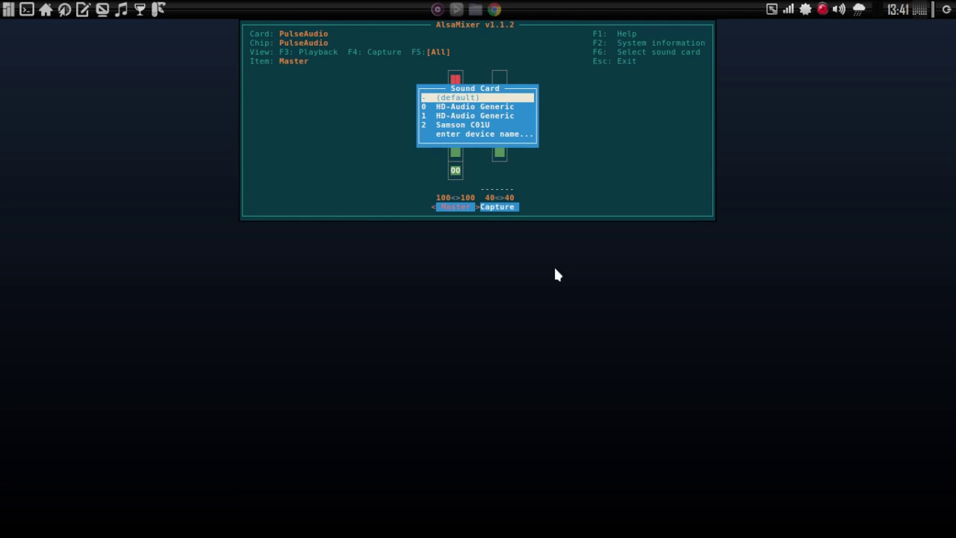
pyautogui.press('Down')
pyautogui.press('Down')
pyautogui.press('Down')
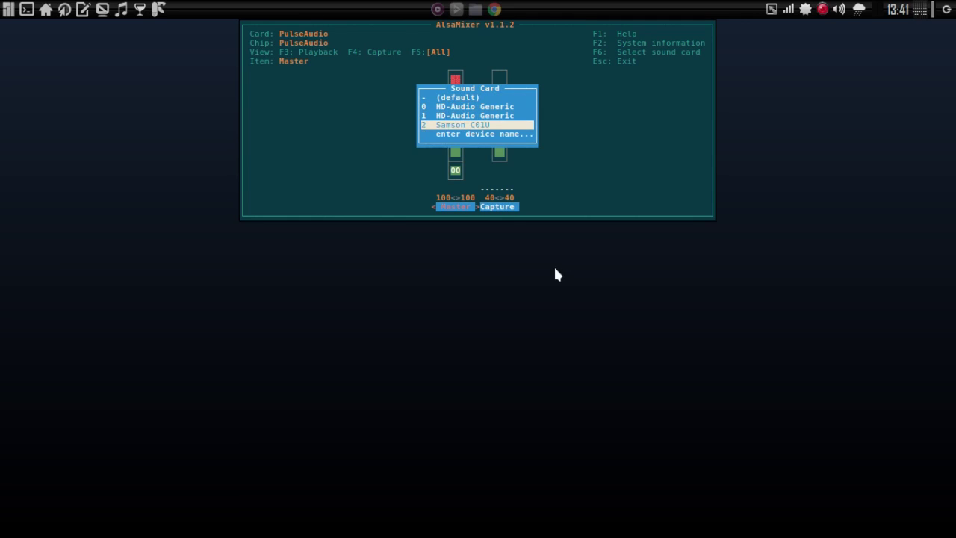
pyautogui.press('Return')
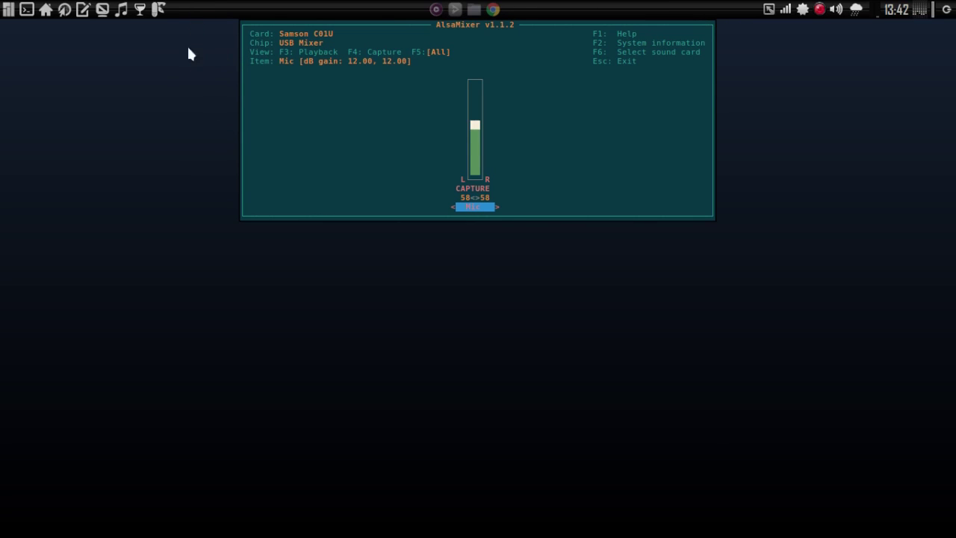
pyautogui.press('Escape')
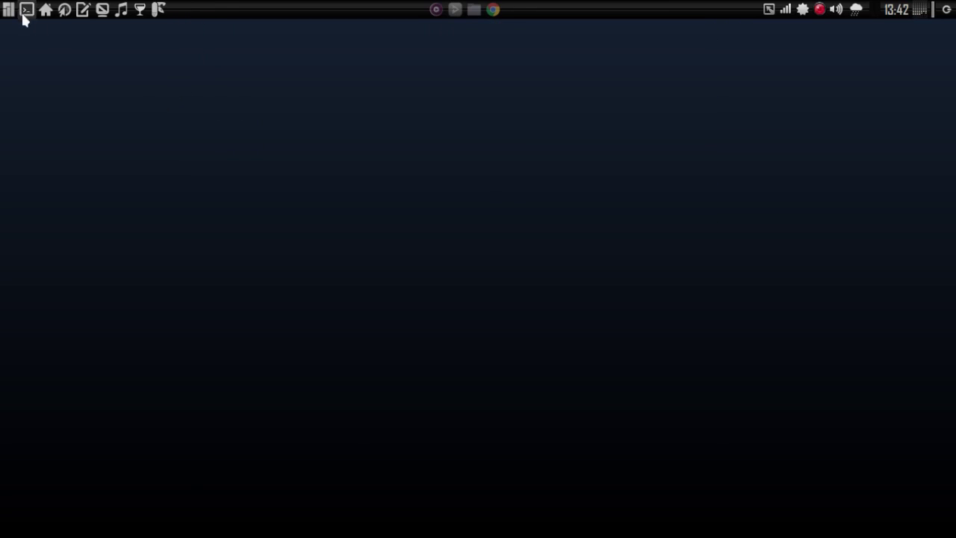
# Step: Search the application menu for pavucontrol
pyautogui.click(9, 11)
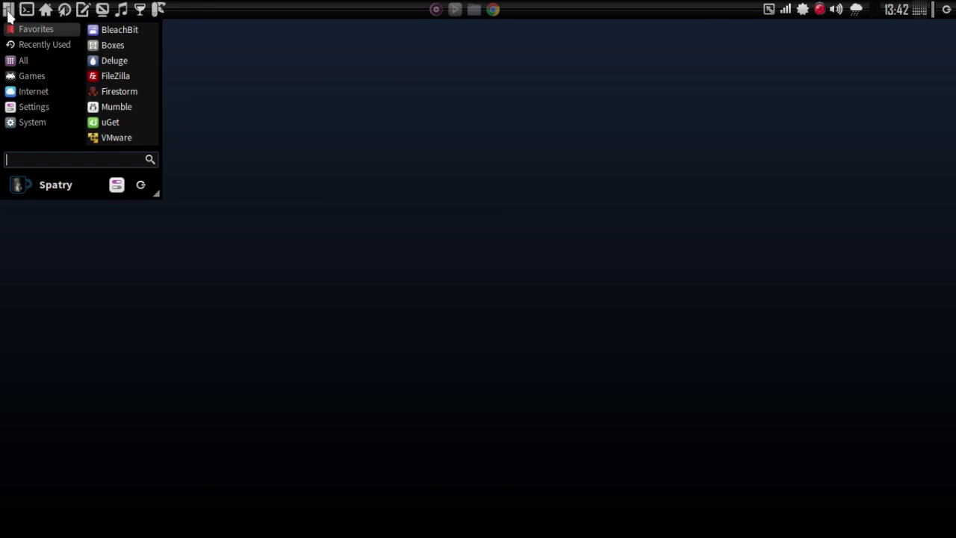
pyautogui.write('pavu')
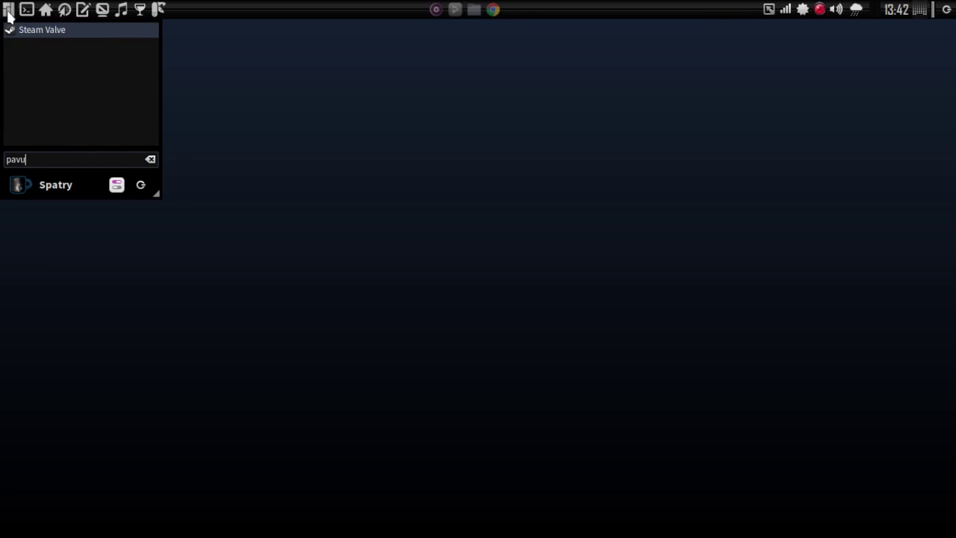
pyautogui.write('control')
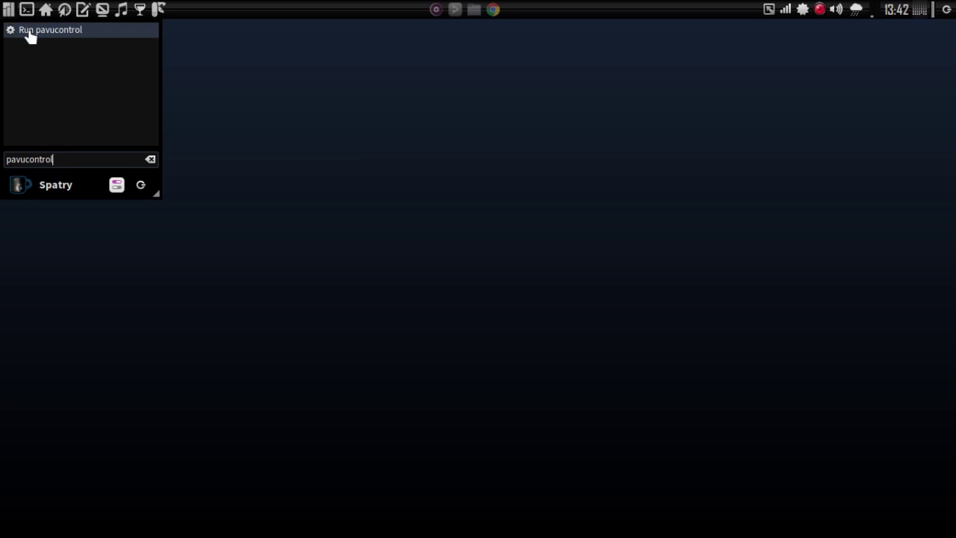
# Step: Open the mixer through the system volume applet and move its window to the middle of the desktop
pyautogui.click(838, 13)
pyautogui.rightClick(850, 10)
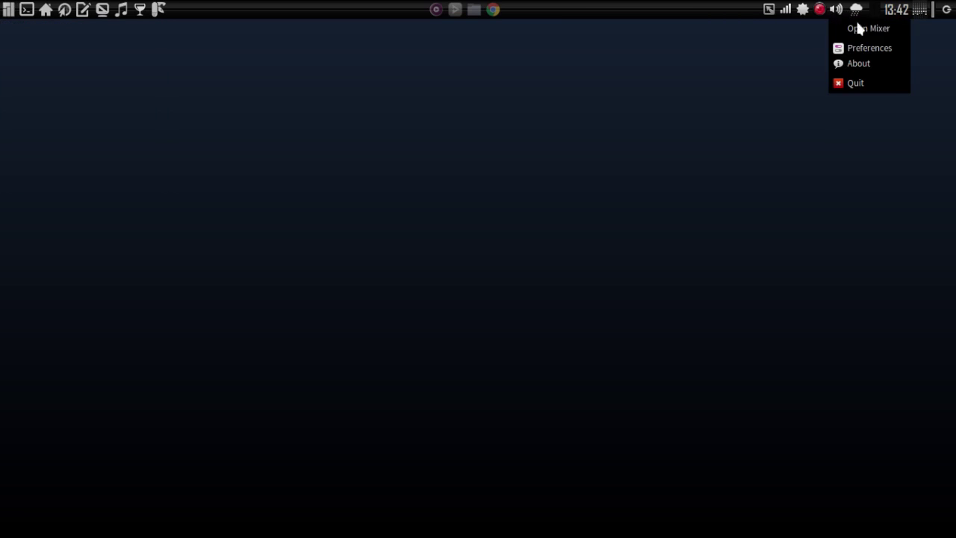
pyautogui.click(860, 30)
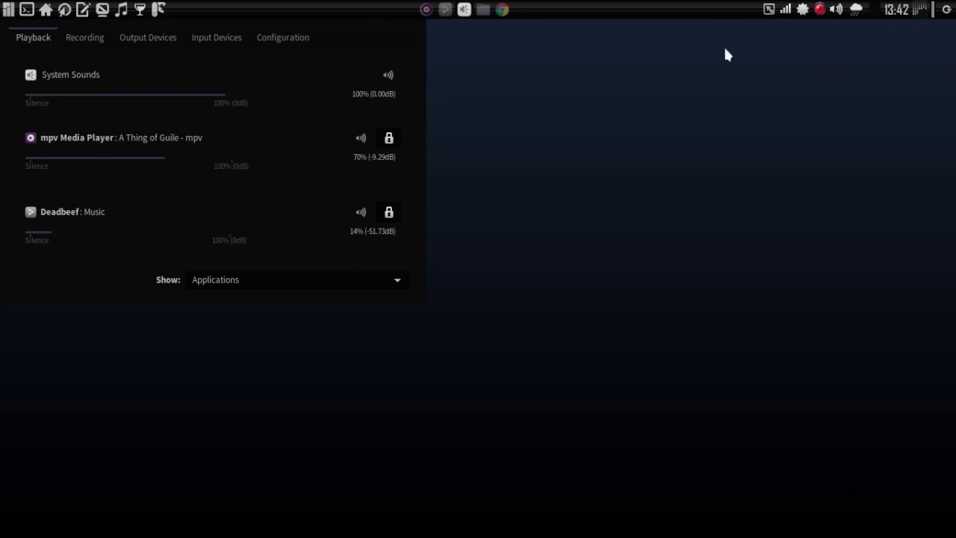
pyautogui.moveTo(296, 75); pyautogui.dragTo(582, 160)
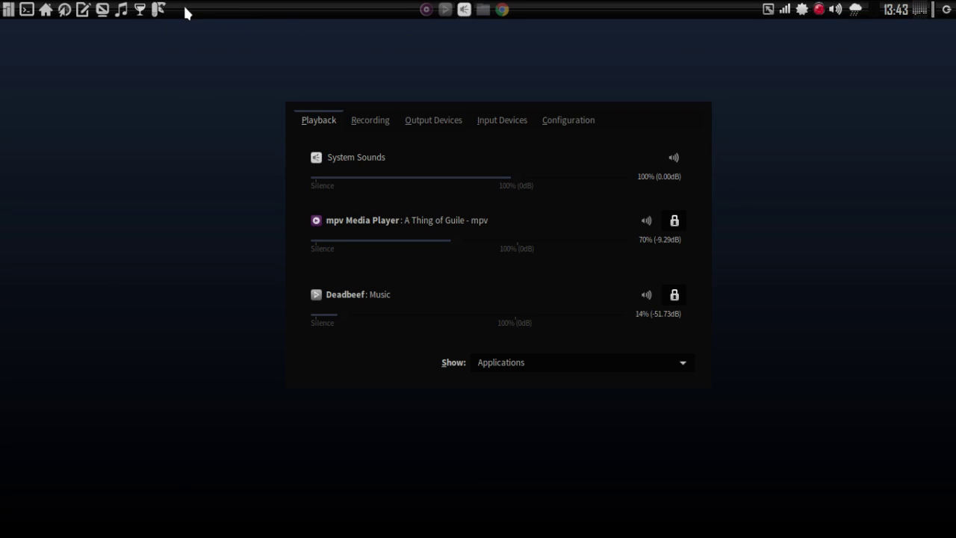
# Step: Start a new desktop launcher and name it "pulse audio control"
pyautogui.rightClick(79, 78)
pyautogui.moveTo(99, 145)
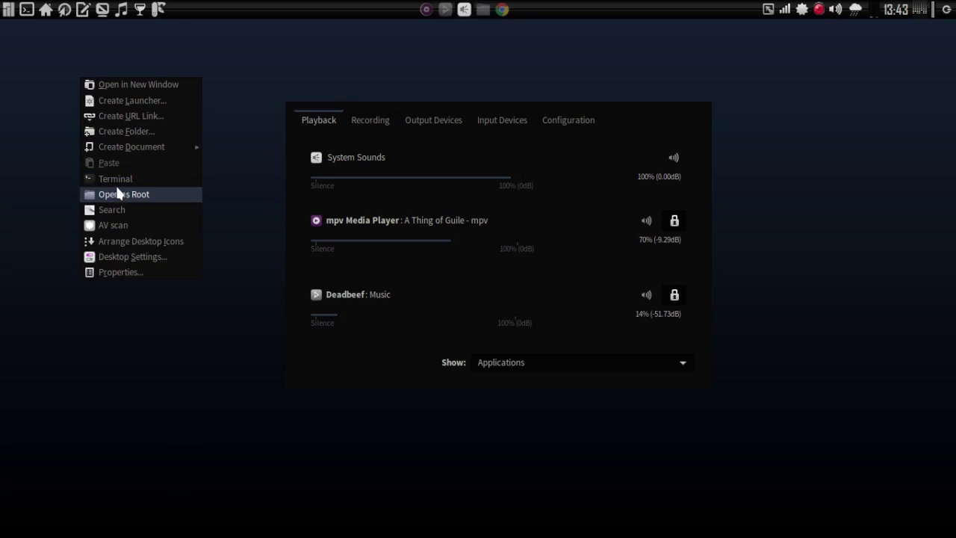
pyautogui.click(131, 102)
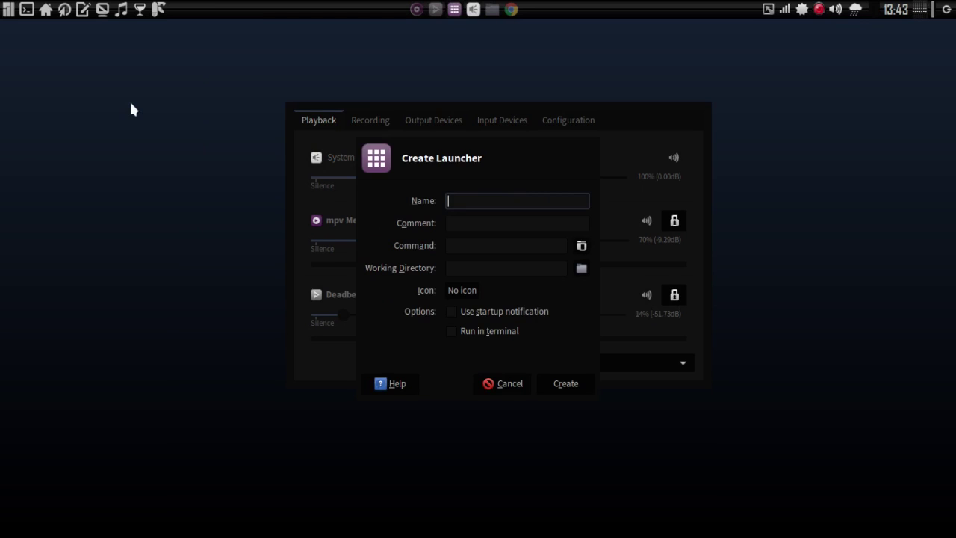
pyautogui.write('pulse audio control')
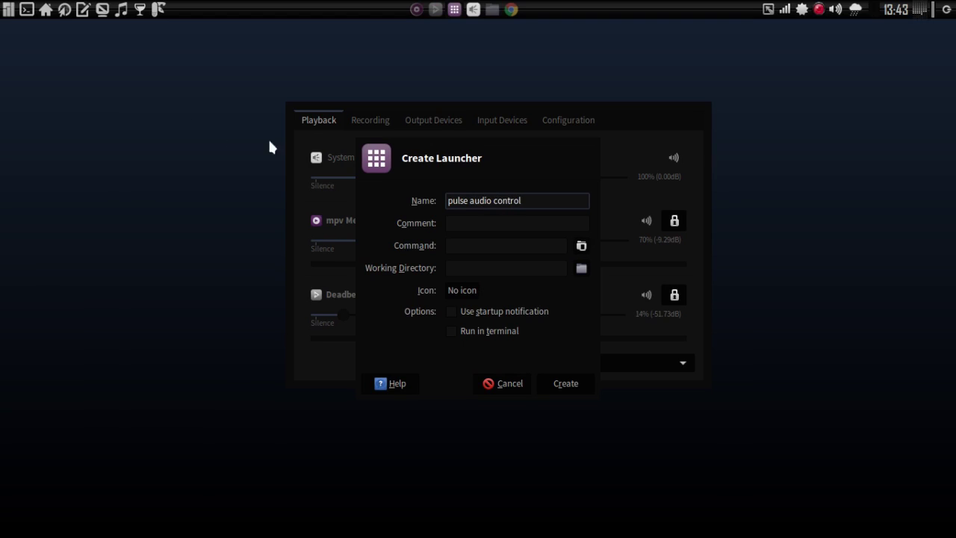
# Step: Set both the comment and the command of the launcher to pavucontrol
pyautogui.click(474, 223)
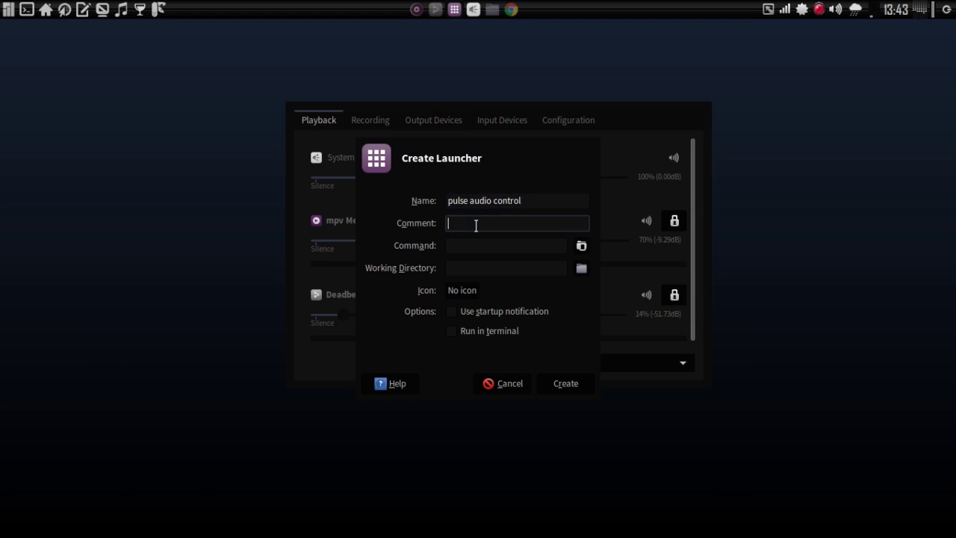
pyautogui.write('pacu')
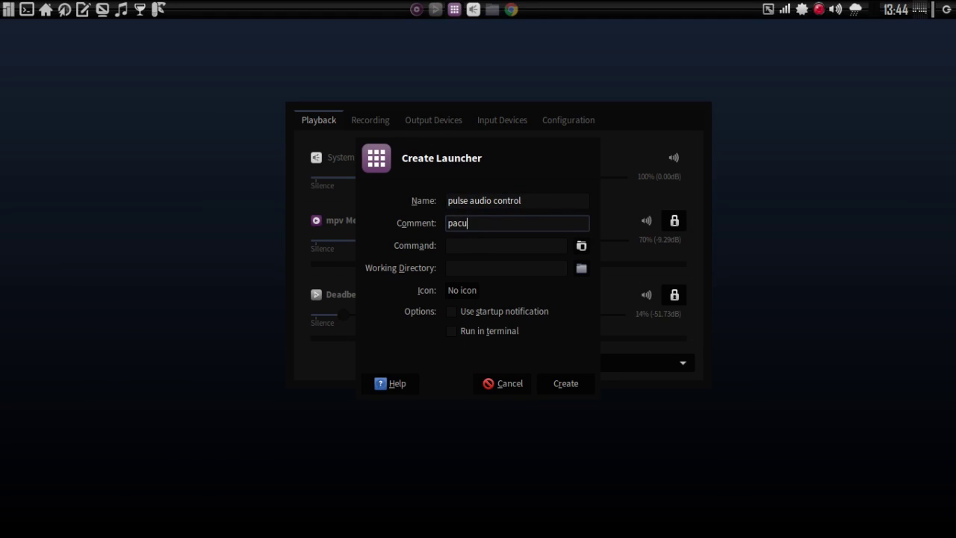
pyautogui.write('control')
pyautogui.moveTo(496, 223); pyautogui.dragTo(434, 220)
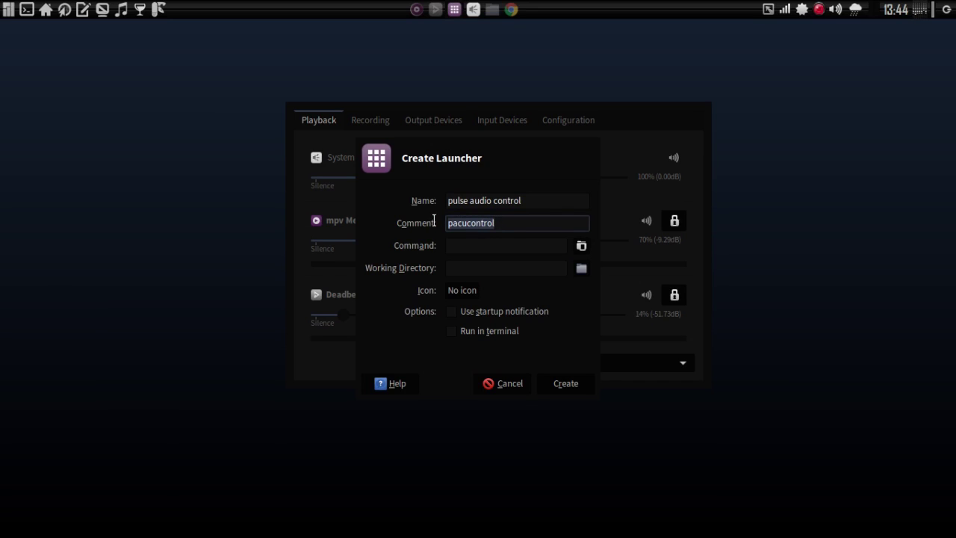
pyautogui.click(478, 248)
pyautogui.middleClick(478, 248)
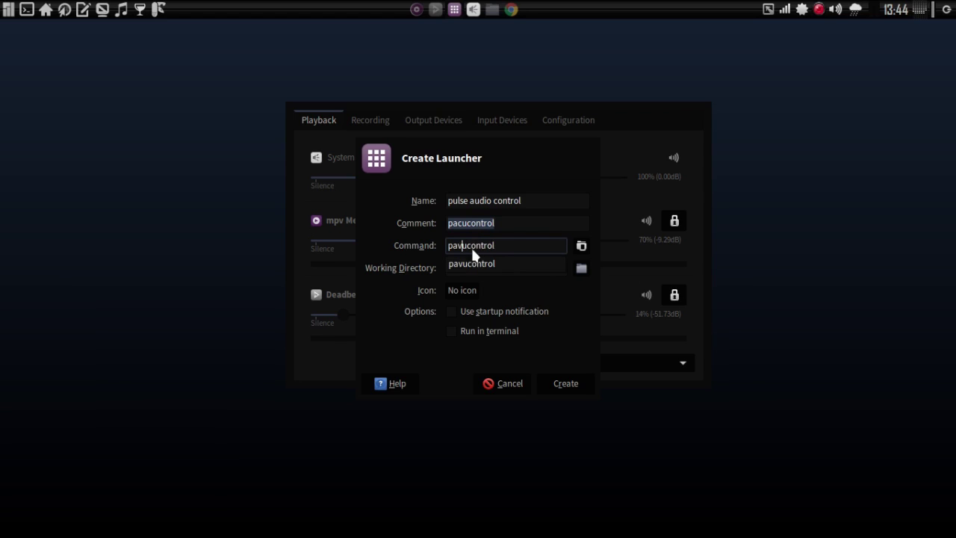
pyautogui.click(463, 223)
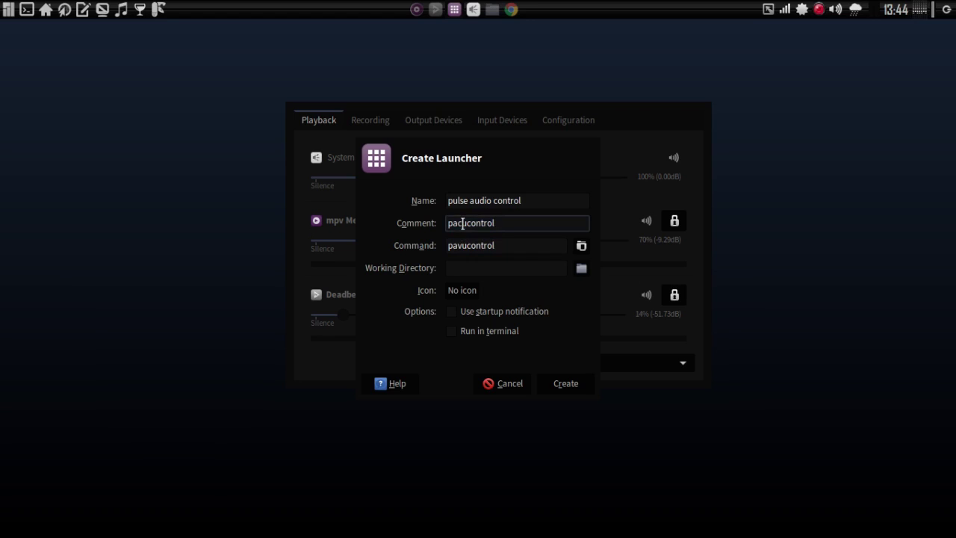
pyautogui.press('BackSpace')
pyautogui.write('v')
# Step: Find the volume-knob icon with the search term "vol", assign it to the launcher and create the launcher
pyautogui.click(454, 291)
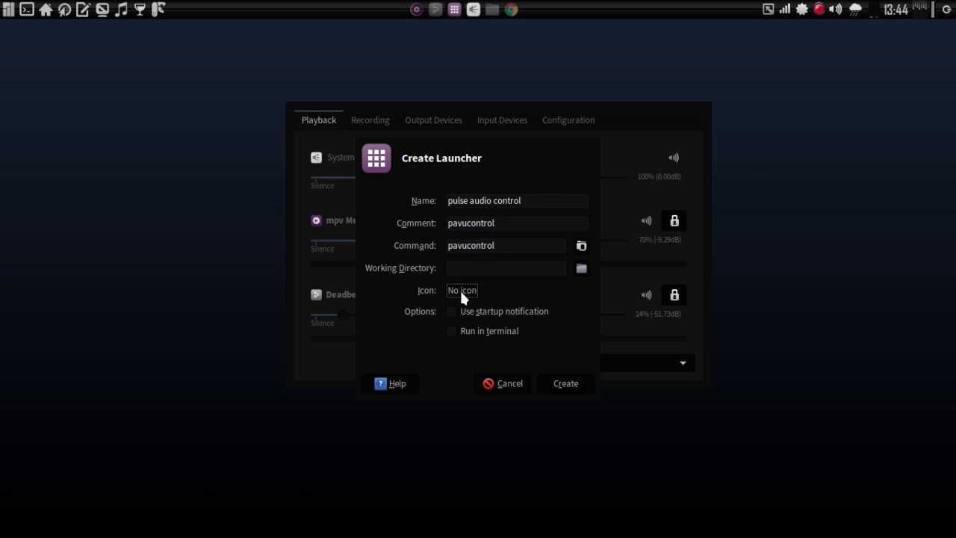
pyautogui.click(461, 292)
pyautogui.write('vol')
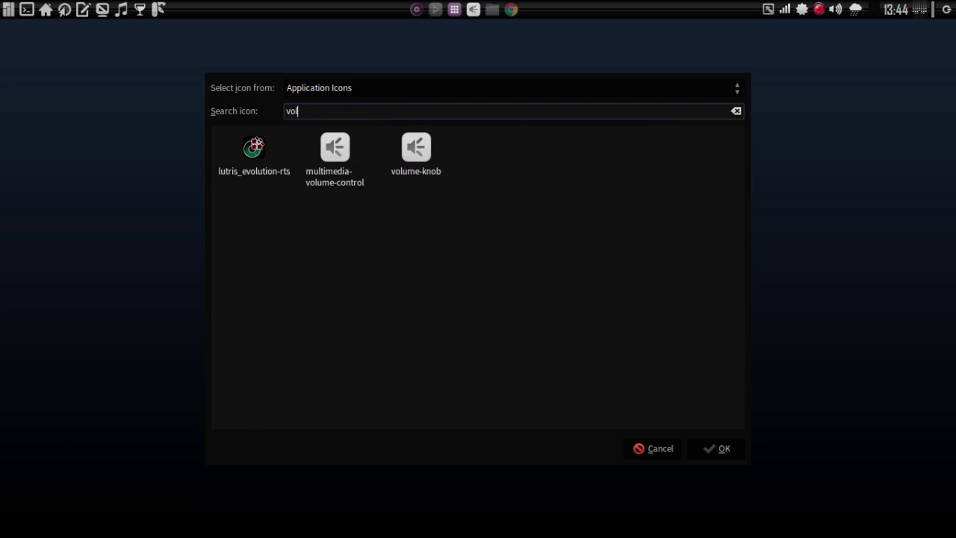
pyautogui.click(418, 149)
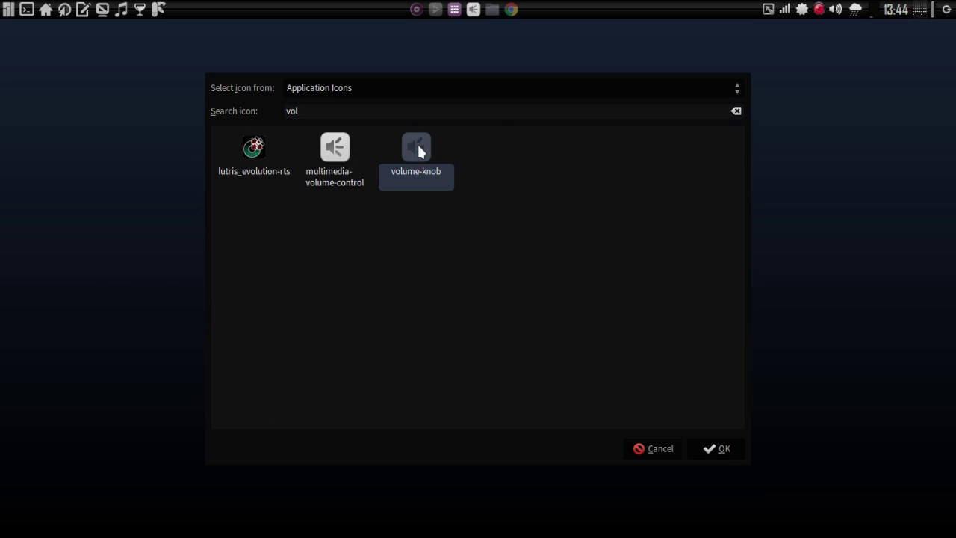
pyautogui.click(731, 453)
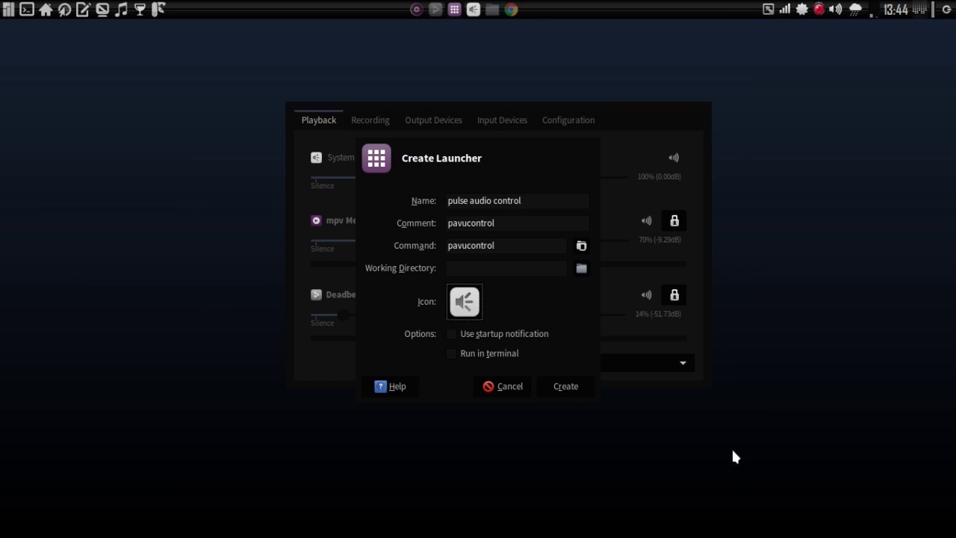
pyautogui.click(565, 386)
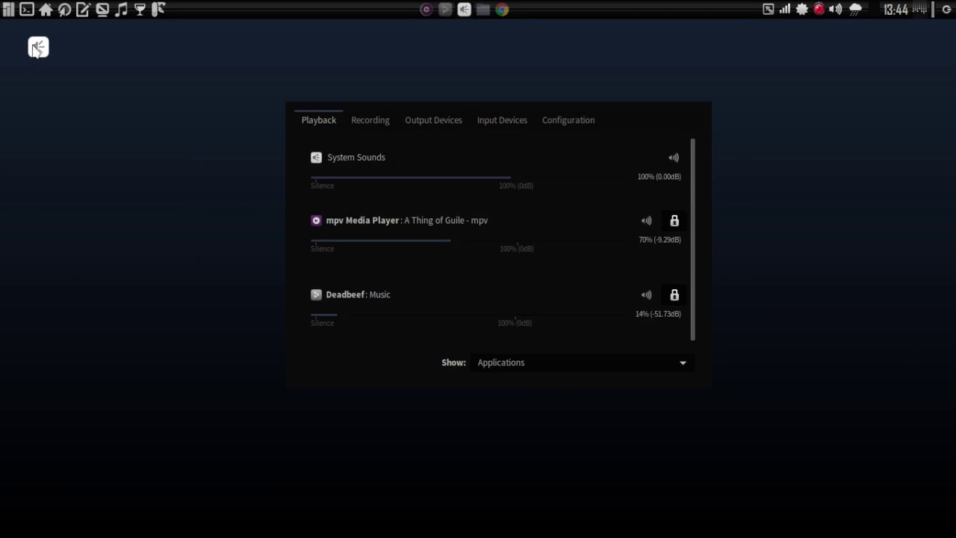
# Step: Add the volume control's desktop launcher to the panel as a new panel launcher
pyautogui.moveTo(38, 48)
pyautogui.mouseDown()
pyautogui.moveTo(151, 28)
pyautogui.moveTo(172, 14)
pyautogui.mouseUp()
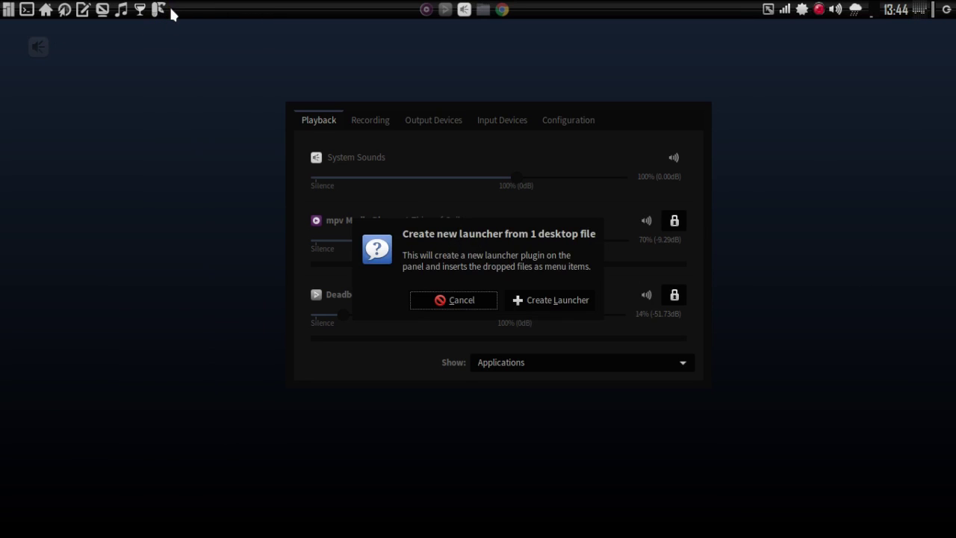
pyautogui.click(535, 295)
# Step: Test the new panel launcher by opening a second mixer window, and close that window
pyautogui.click(179, 14)
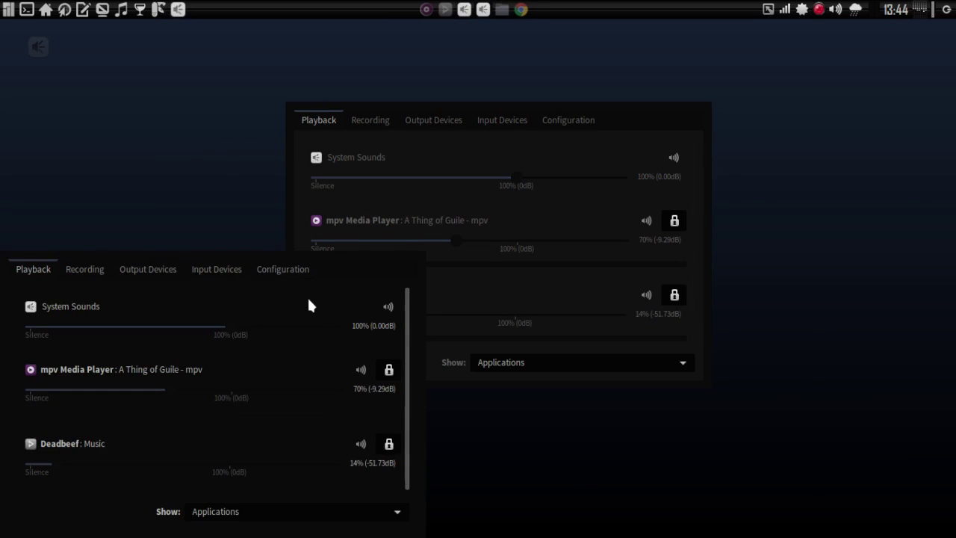
pyautogui.hotkey('alt', 'space')
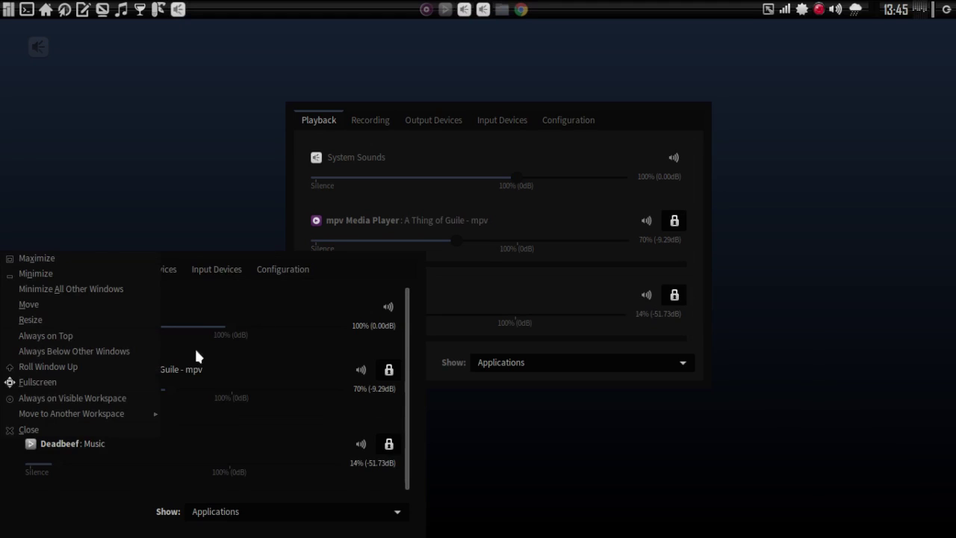
pyautogui.click(102, 433)
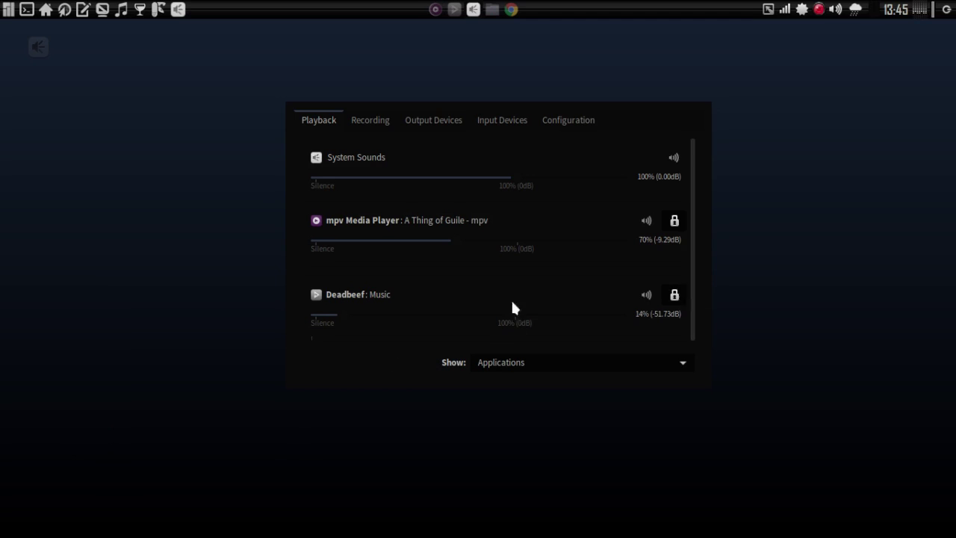
# Step: Review the application playback streams, sound card profiles, input devices, output device ports and the recording stream
pyautogui.scroll(-1, 506, 263)
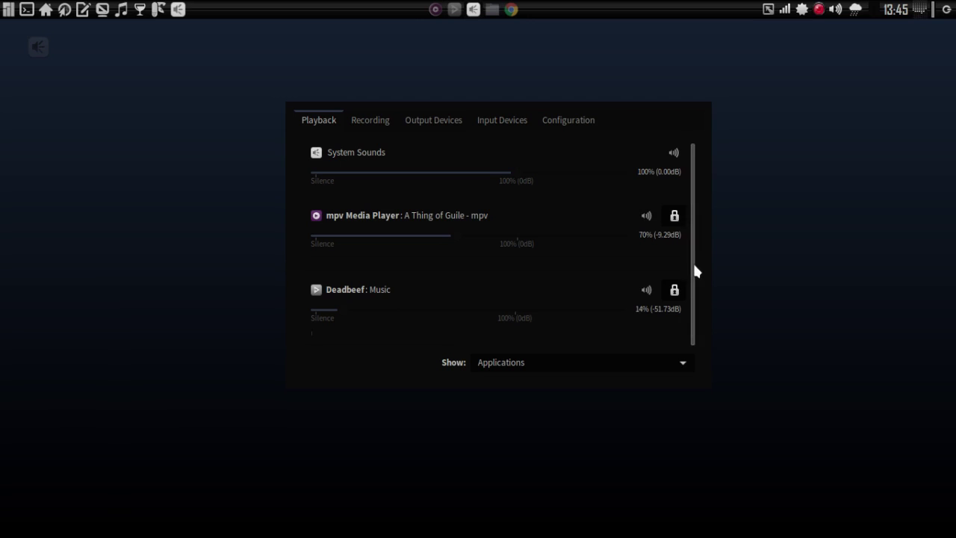
pyautogui.moveTo(691, 257); pyautogui.dragTo(689, 214)
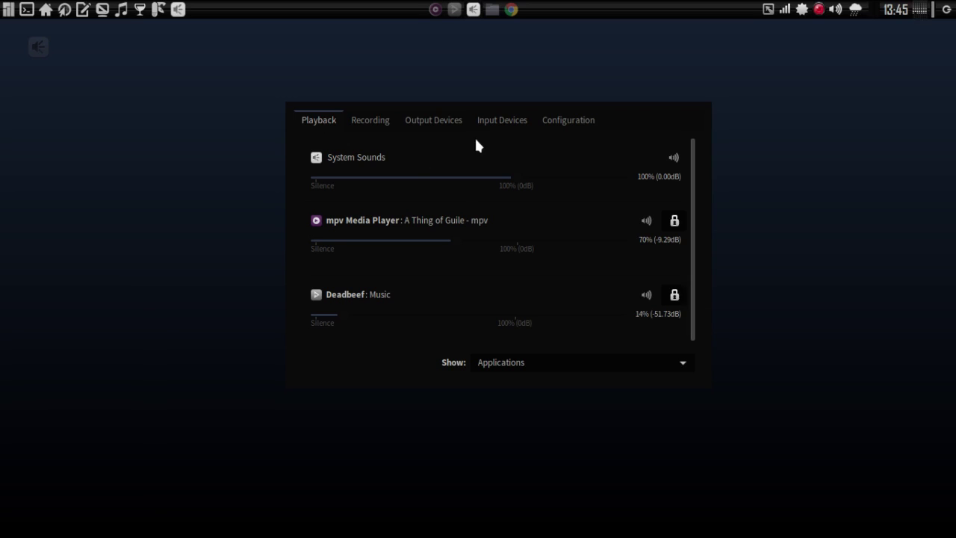
pyautogui.click(574, 124)
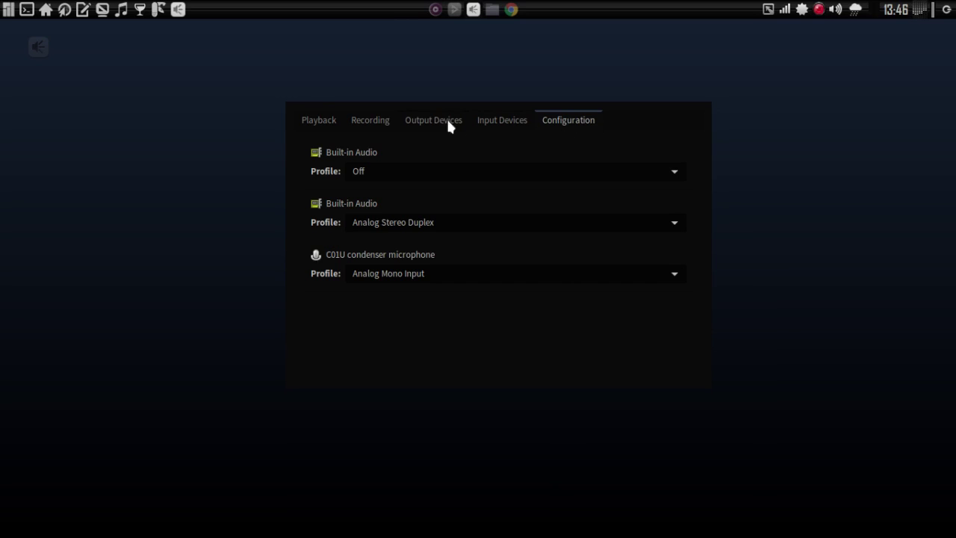
pyautogui.click(516, 124)
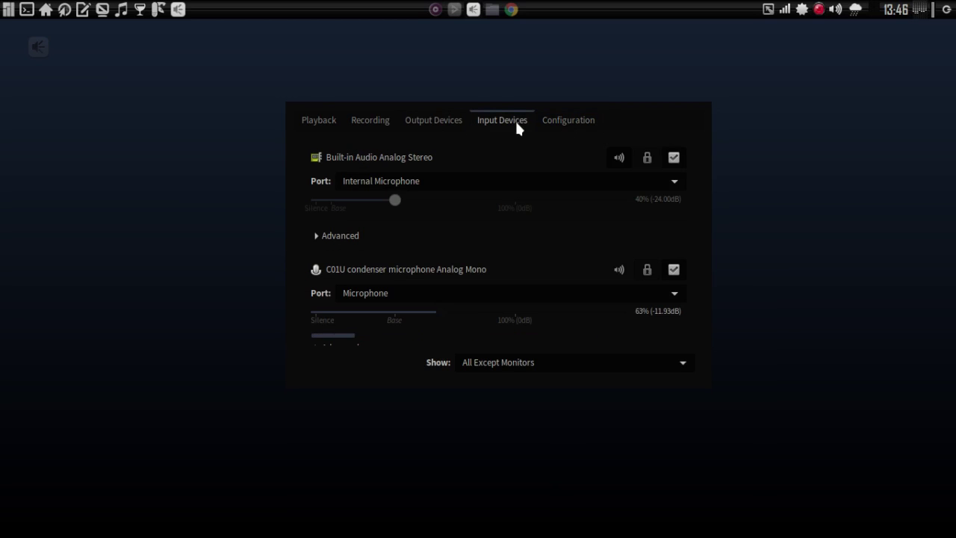
pyautogui.click(438, 124)
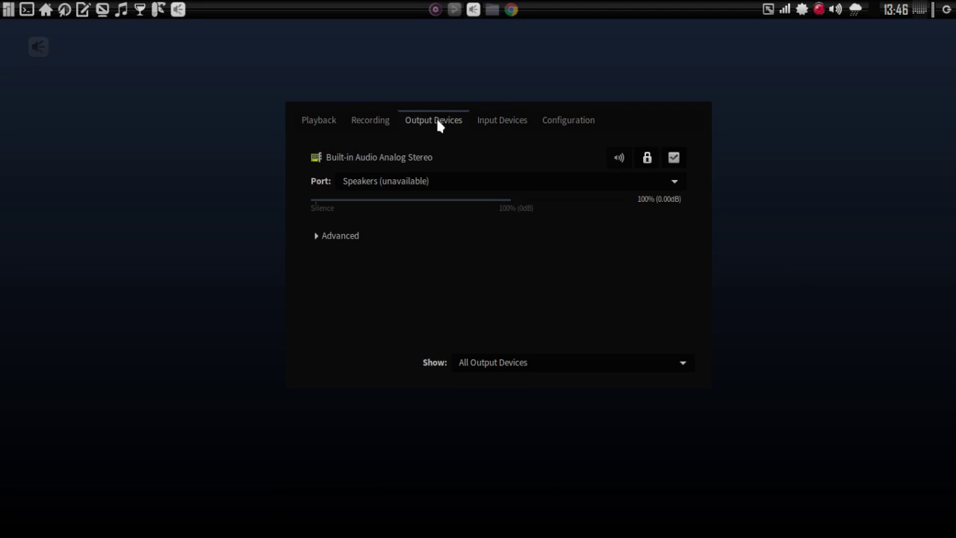
pyautogui.click(439, 182)
pyautogui.click(436, 196)
pyautogui.click(364, 122)
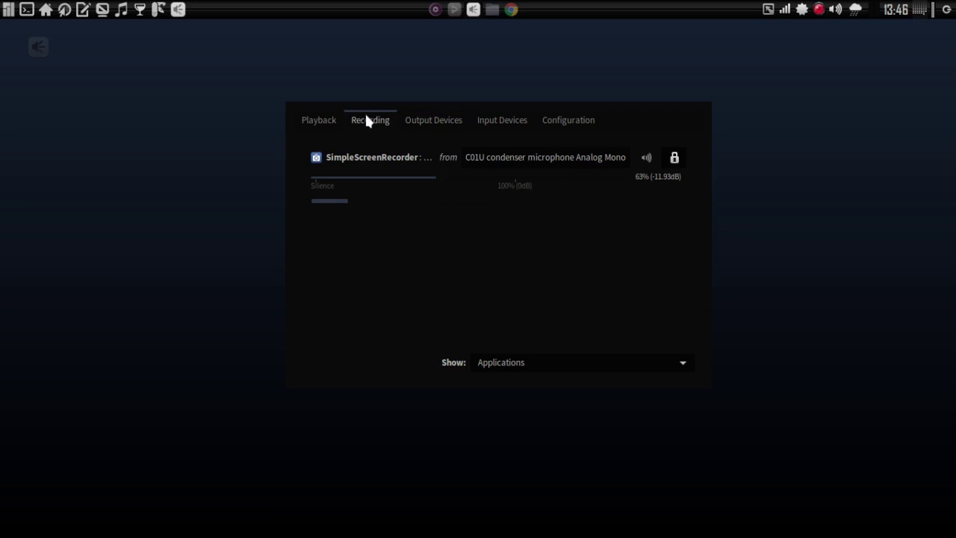
# Step: Return to the playback streams and set the mpv Media Player volume to 80%
pyautogui.click(303, 121)
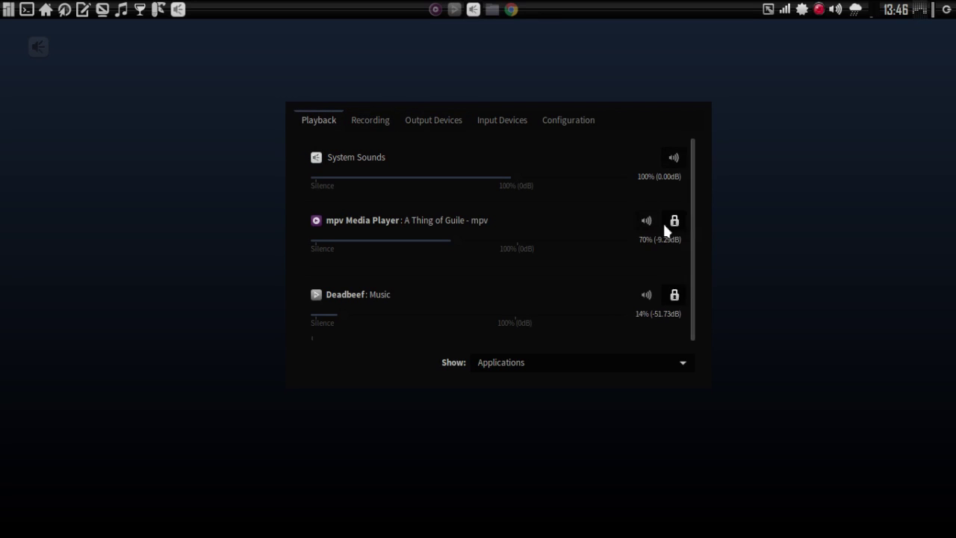
pyautogui.scroll(-1, 703, 232)
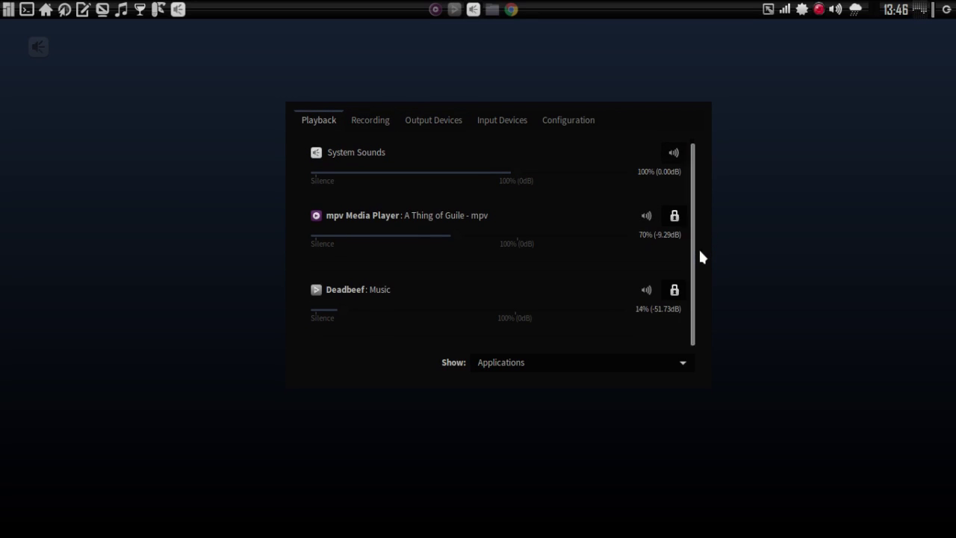
pyautogui.scroll(2, 448, 239)
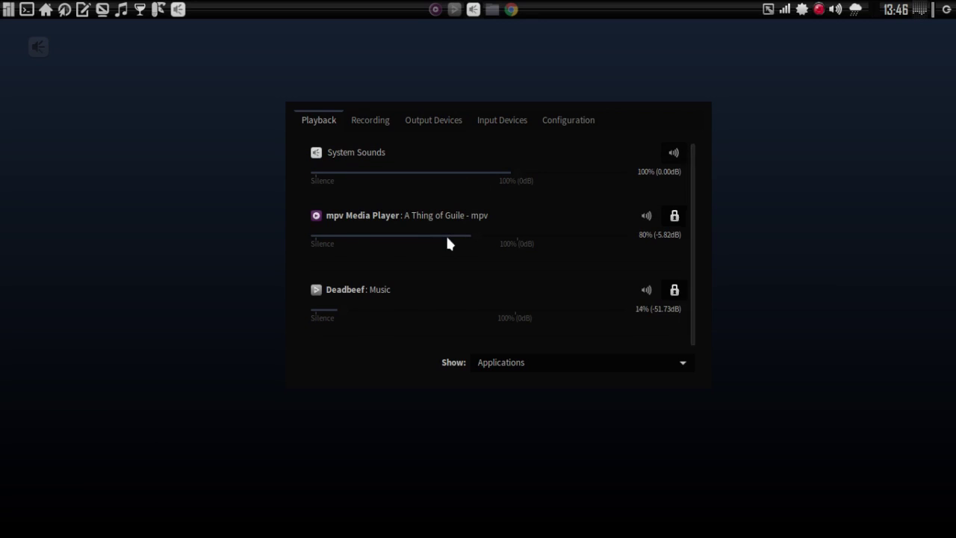